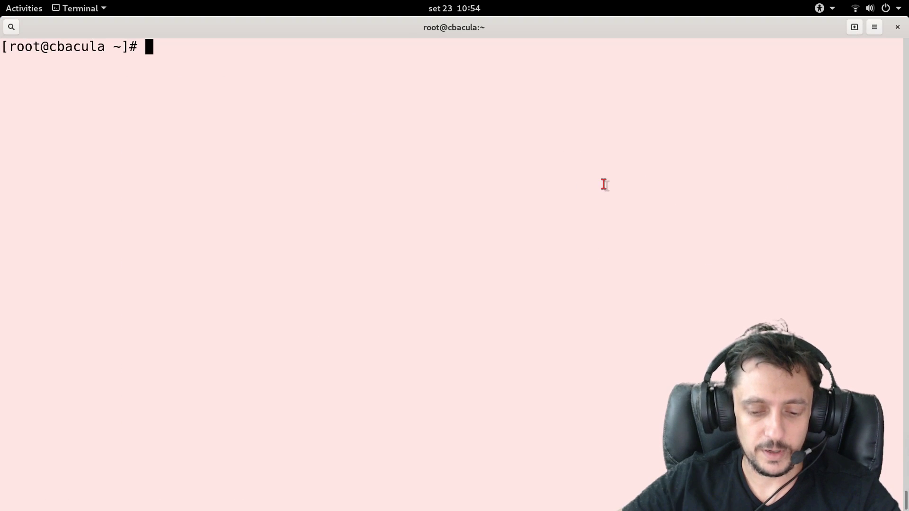
- Run rpm -qa | grep bacula to confirm bacula-postgresql and bacula-libs 9.4.3 are installed
type("rpm -qa ")
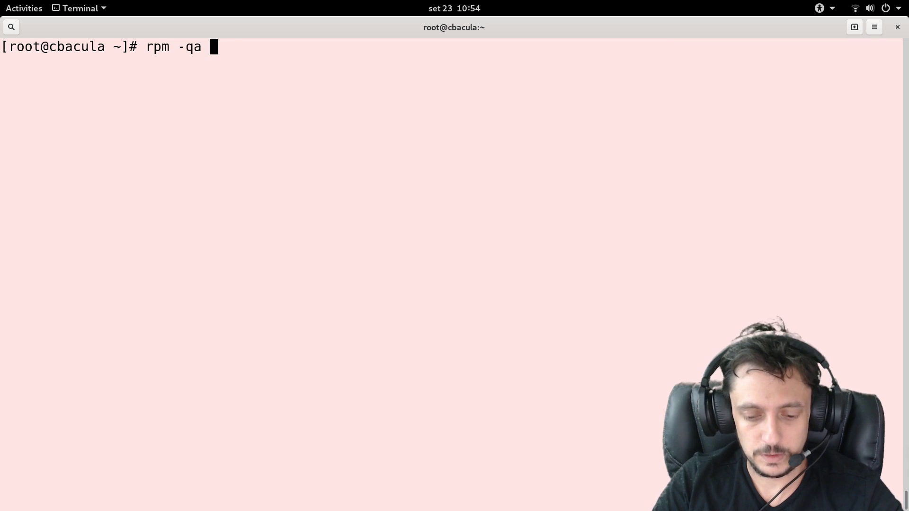
type("|grep bacula")
key("Return")
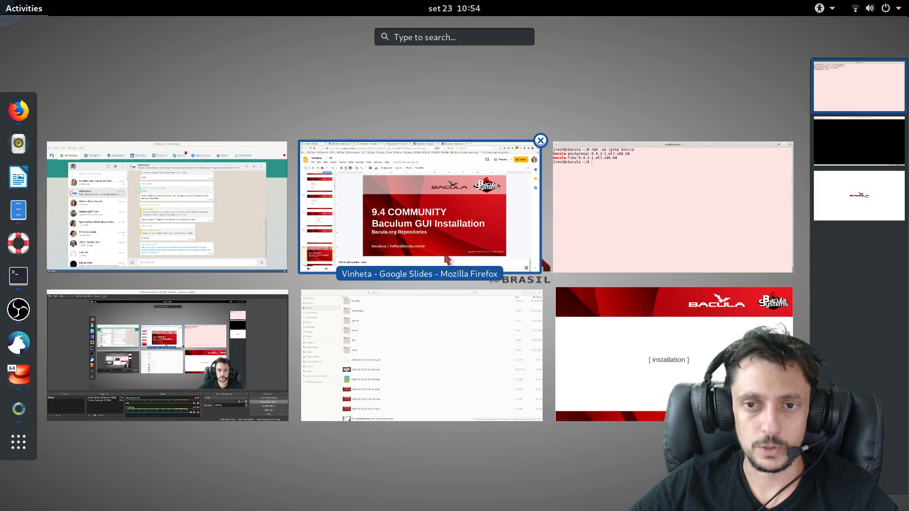
- Open the Baculum Installation article from the Baculum 9 site's Community section
left_click(447, 189)
left_click(369, 26)
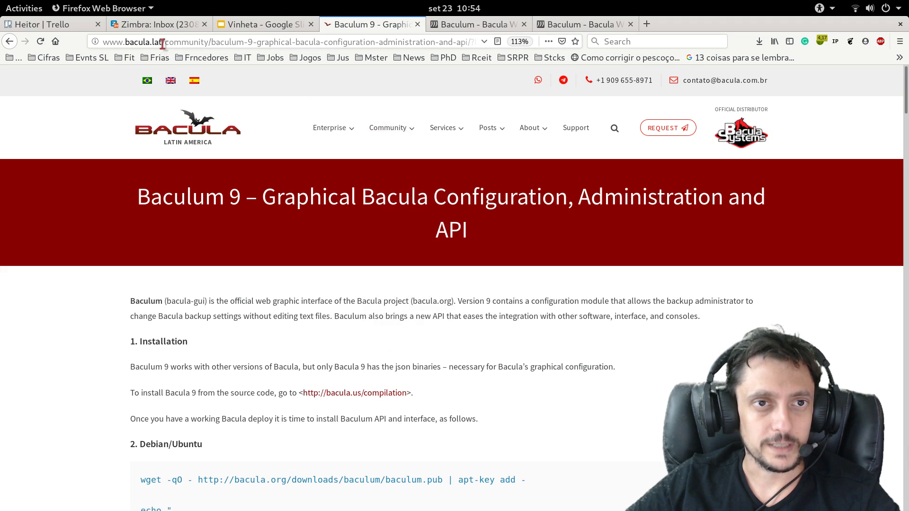
left_click_drag(163, 42, 133, 41)
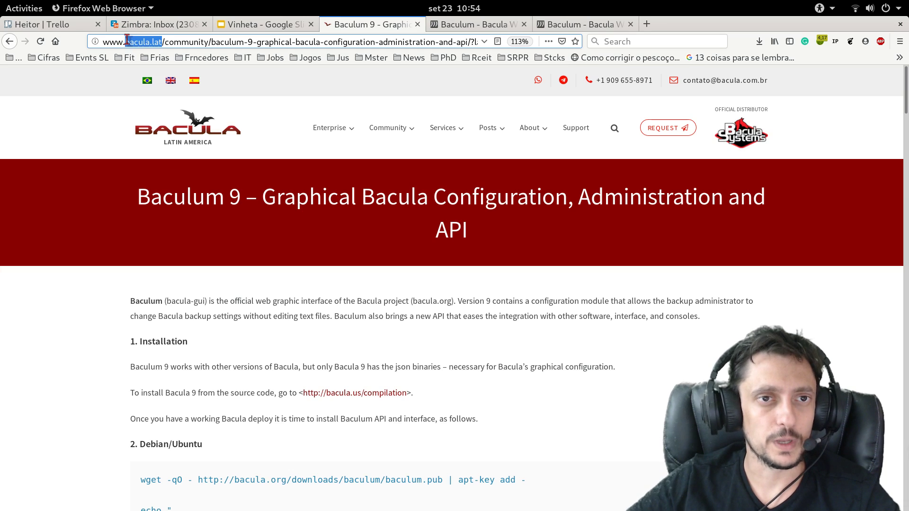
left_click(199, 90)
mouse_move(390, 128)
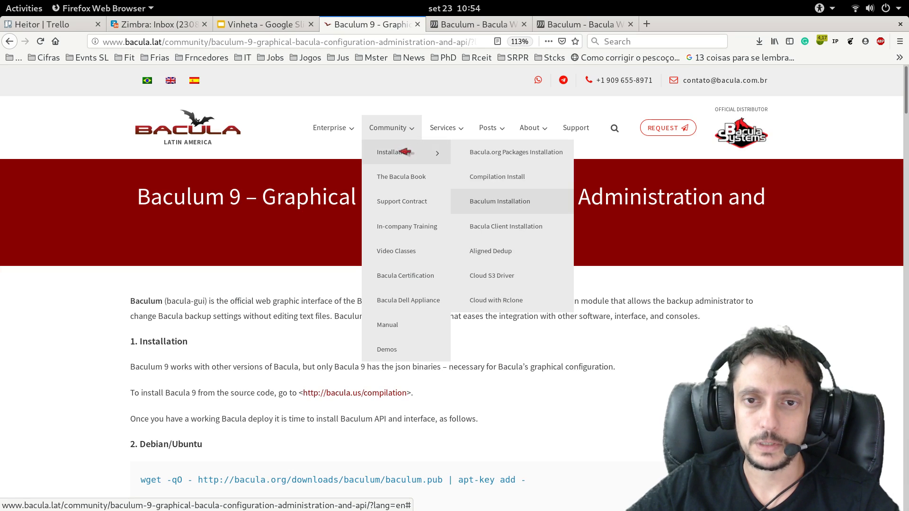
mouse_move(393, 152)
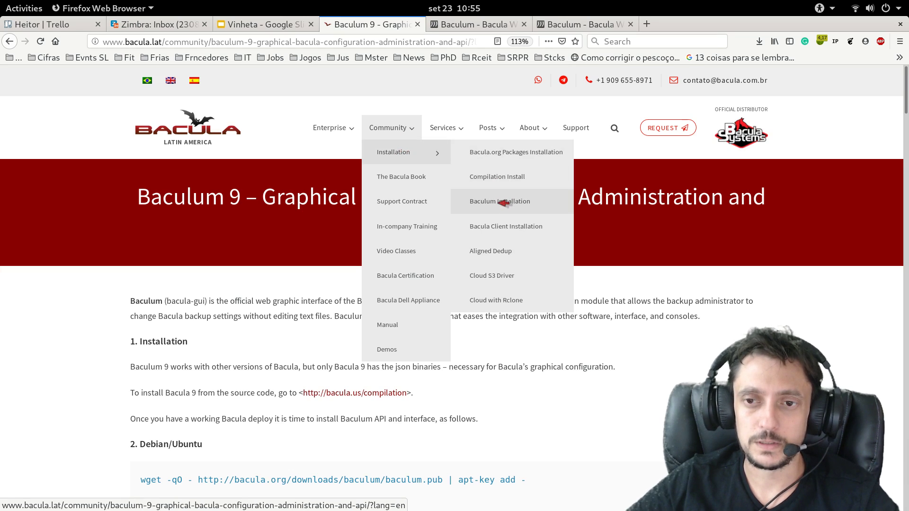
left_click(501, 202)
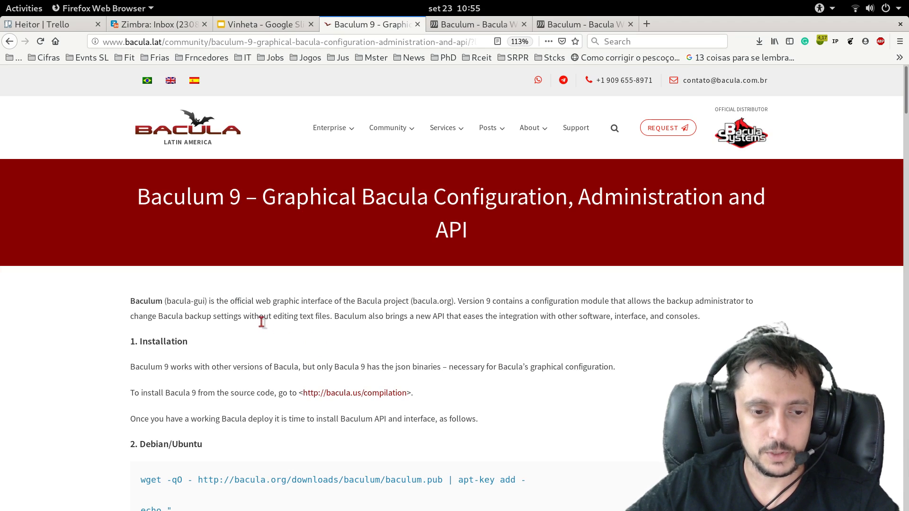
- Scroll to the Centos/RedHat section and copy its installation commands
left_click_drag(127, 343, 505, 422)
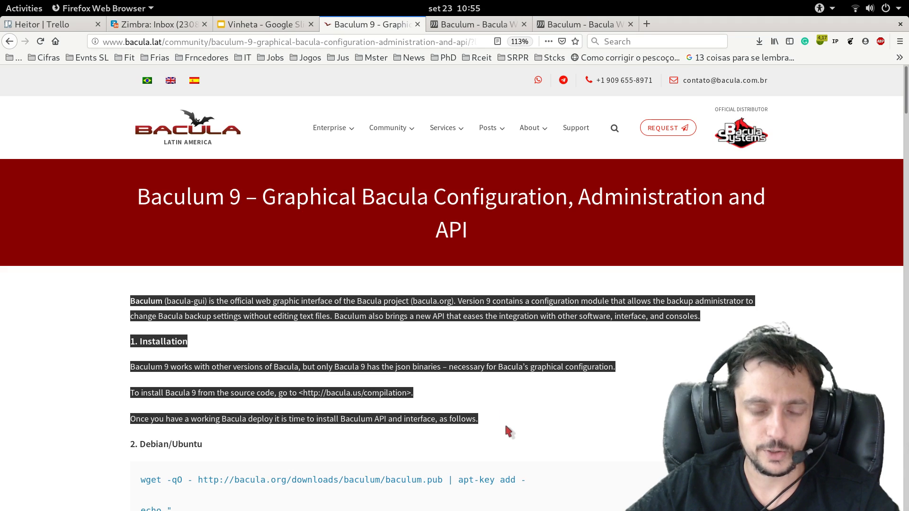
left_click(504, 423)
scroll(518, 378, "down", 3)
scroll(521, 351, "down", 2)
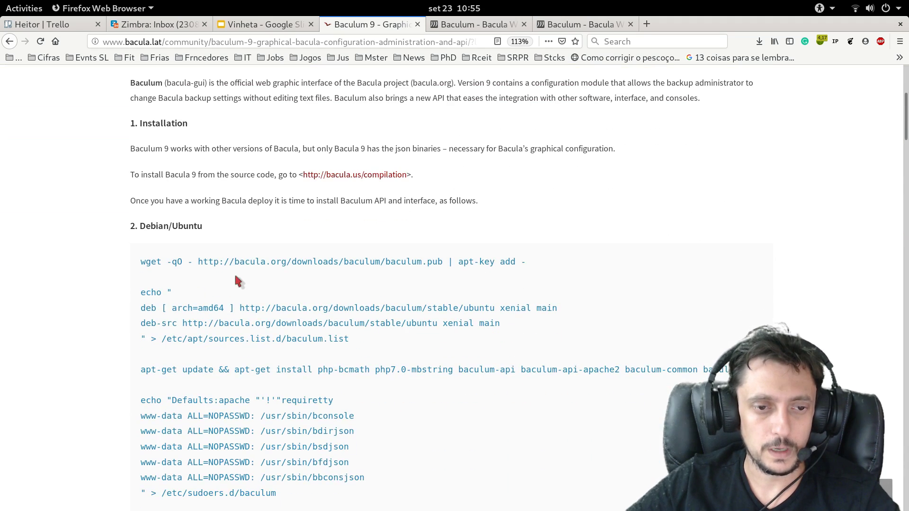
scroll(527, 366, "down", 2)
scroll(524, 392, "down", 10)
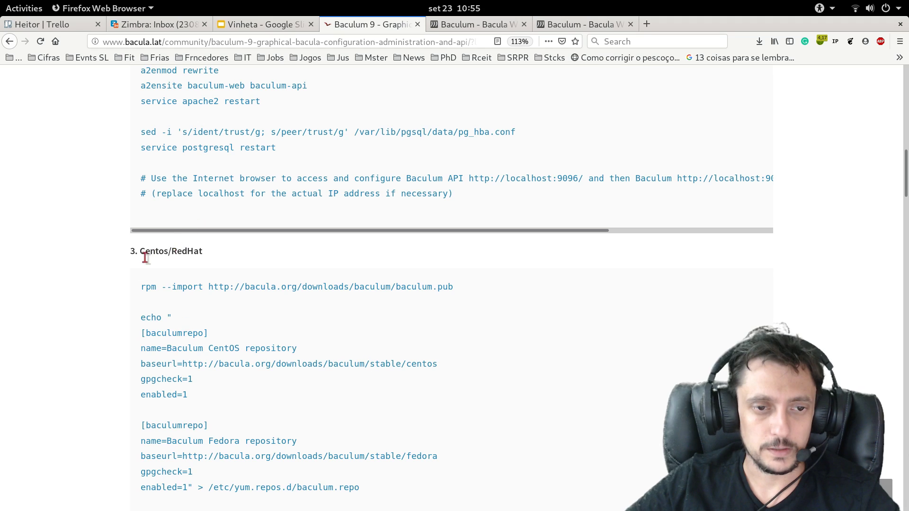
scroll(276, 303, "down", 4)
scroll(274, 303, "down", 1)
scroll(273, 302, "up", 1)
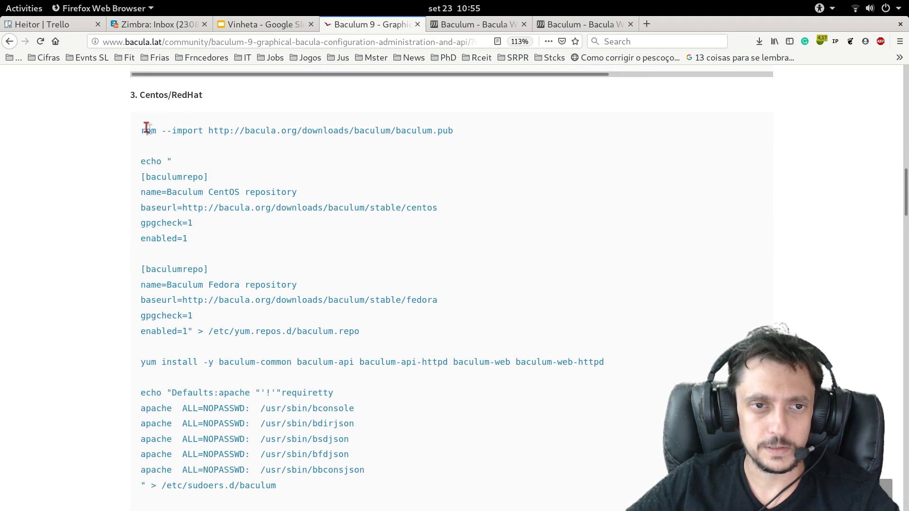
mouse_move(162, 132)
left_mouse_down()
mouse_move(414, 505)
mouse_move(465, 469)
left_mouse_up()
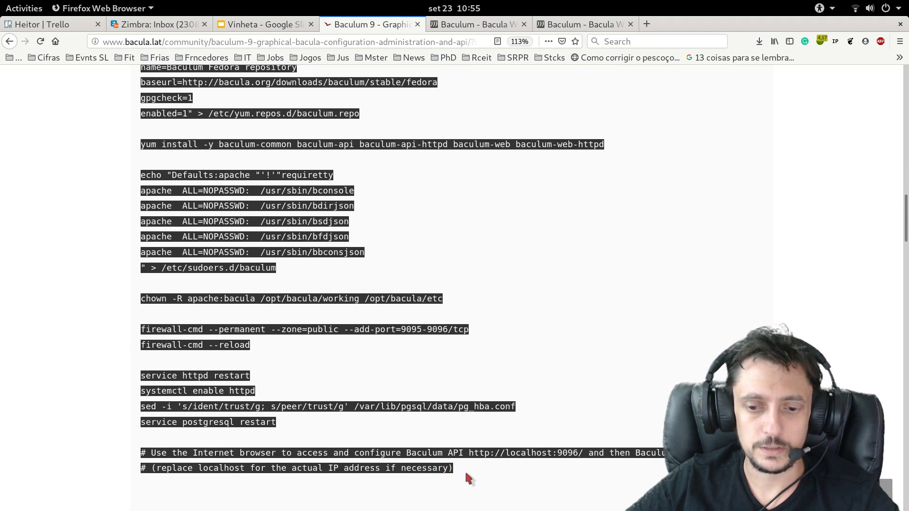
key("super")
- Paste the copied CentOS commands into the cleared root terminal to add the repo and install Baculum
left_click(611, 176)
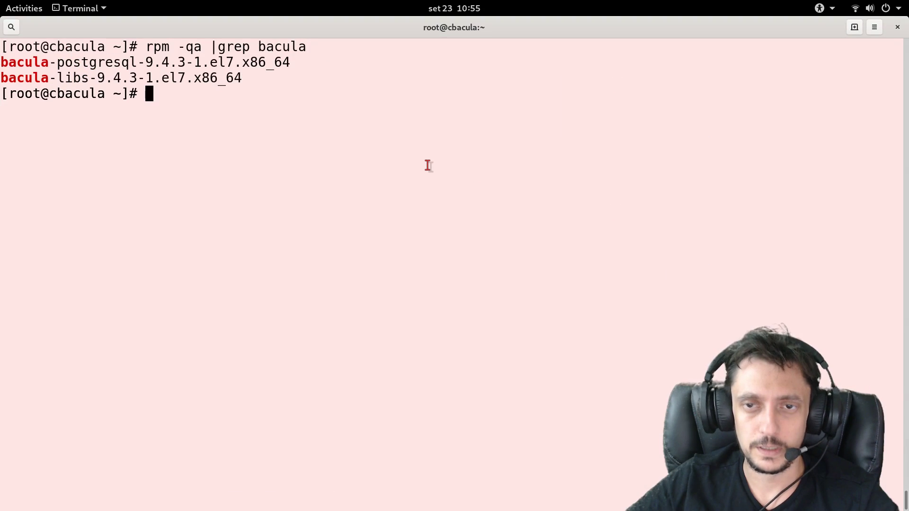
key("ctrl+l")
right_click(339, 71)
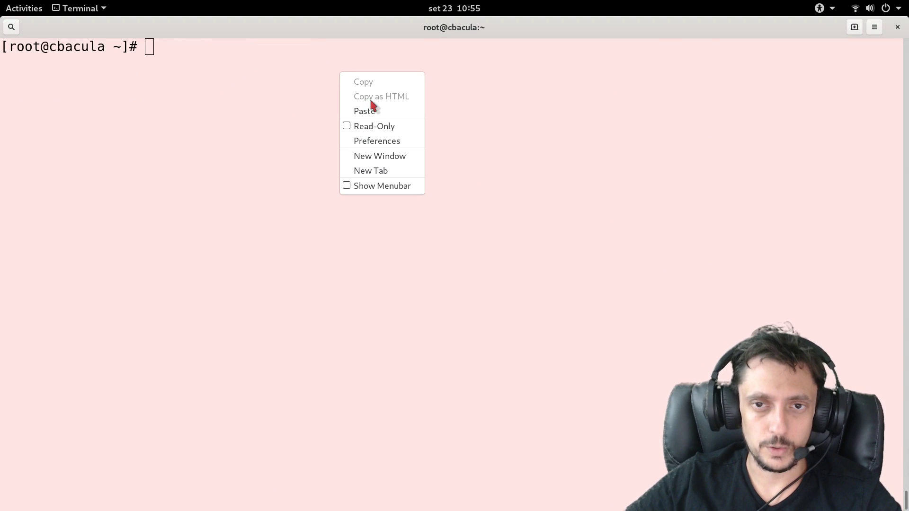
left_click(371, 105)
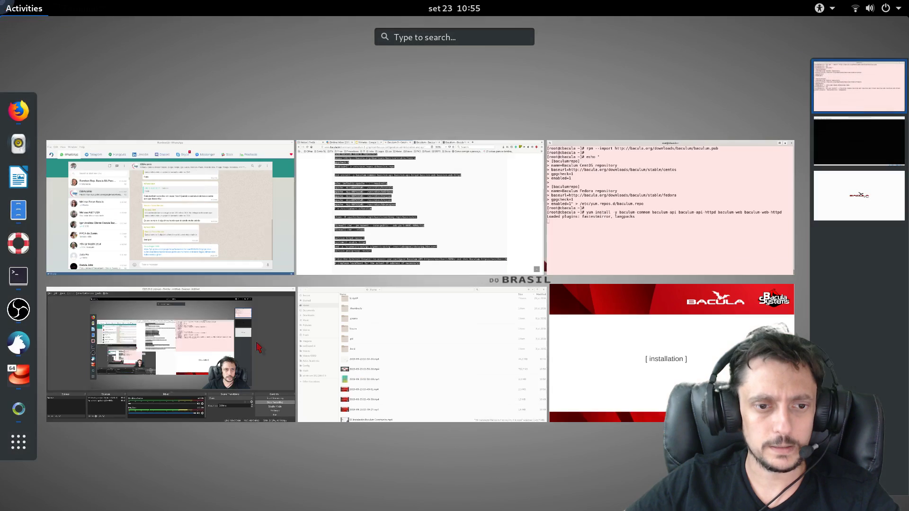
left_click(366, 226)
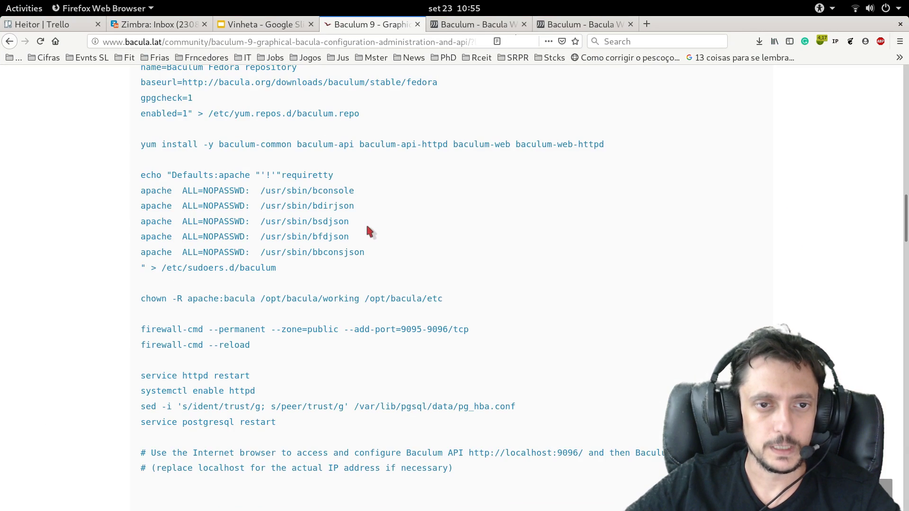
scroll(367, 230, "up", 1)
scroll(368, 230, "up", 4)
key("ctrl+plus")
key("ctrl+plus")
key("ctrl+plus")
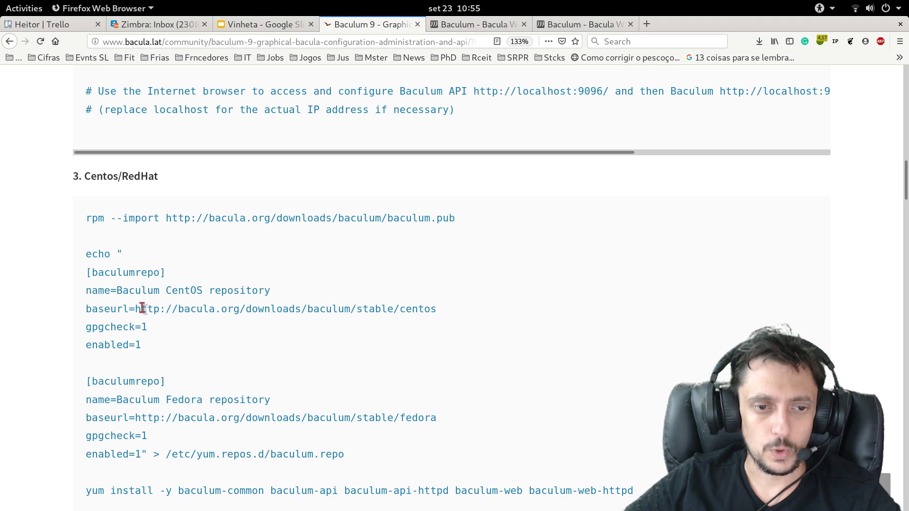
left_click_drag(135, 309, 439, 308)
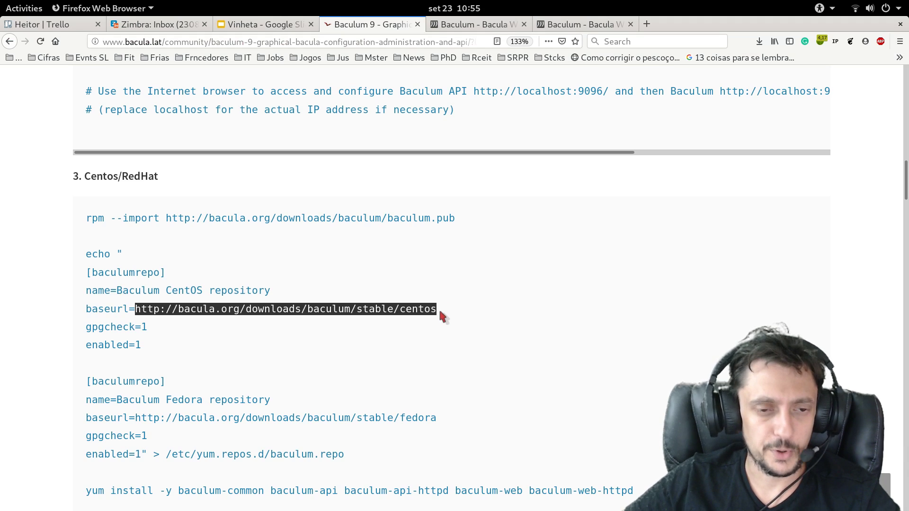
left_click(107, 231)
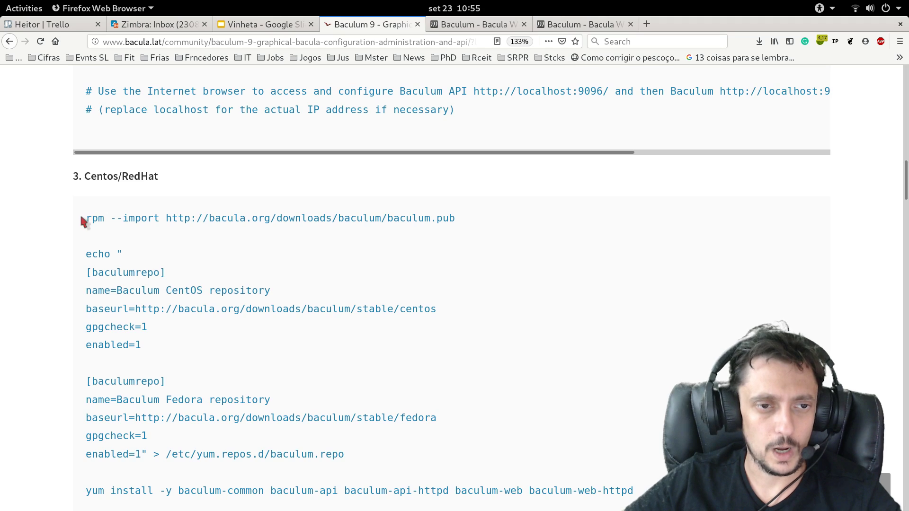
left_click_drag(81, 217, 493, 218)
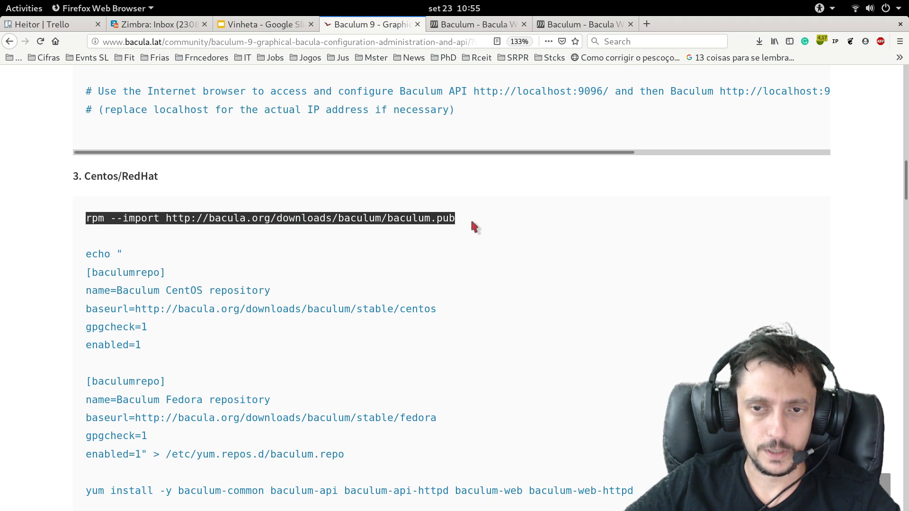
scroll(391, 310, "down", 2)
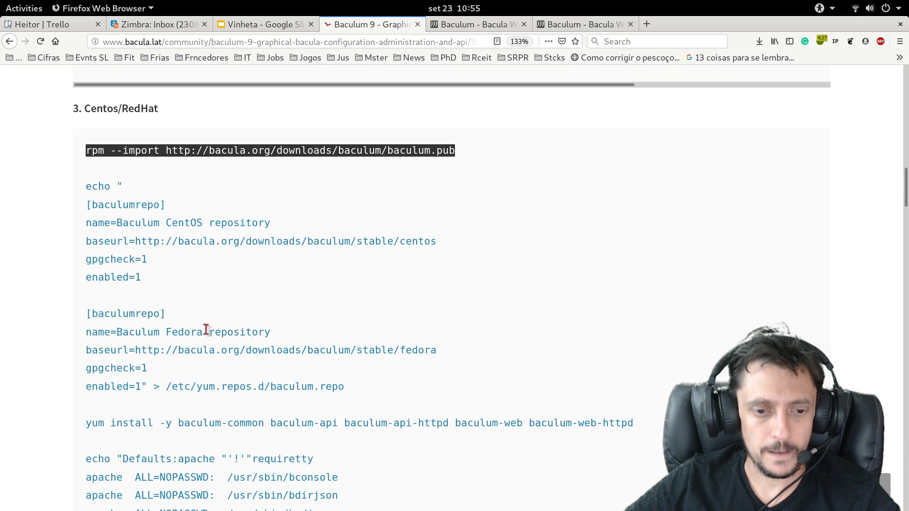
left_click_drag(82, 185, 149, 383)
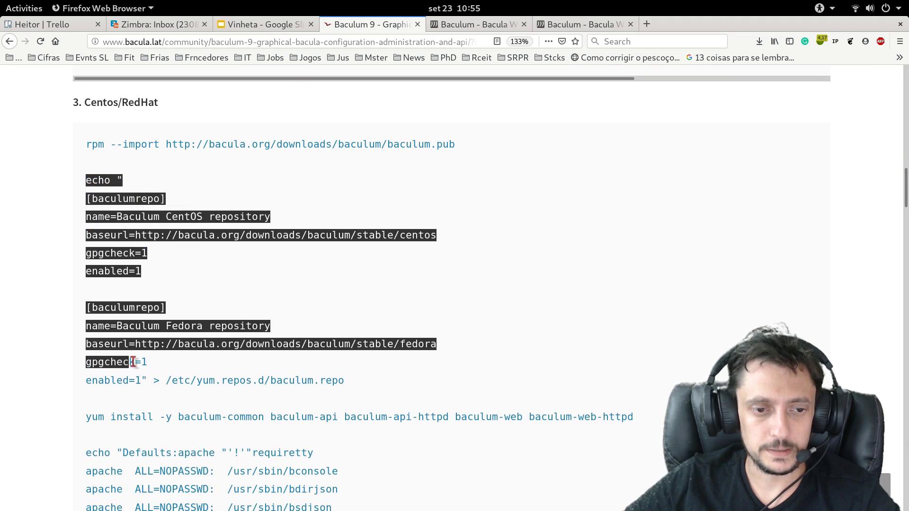
left_click(346, 341)
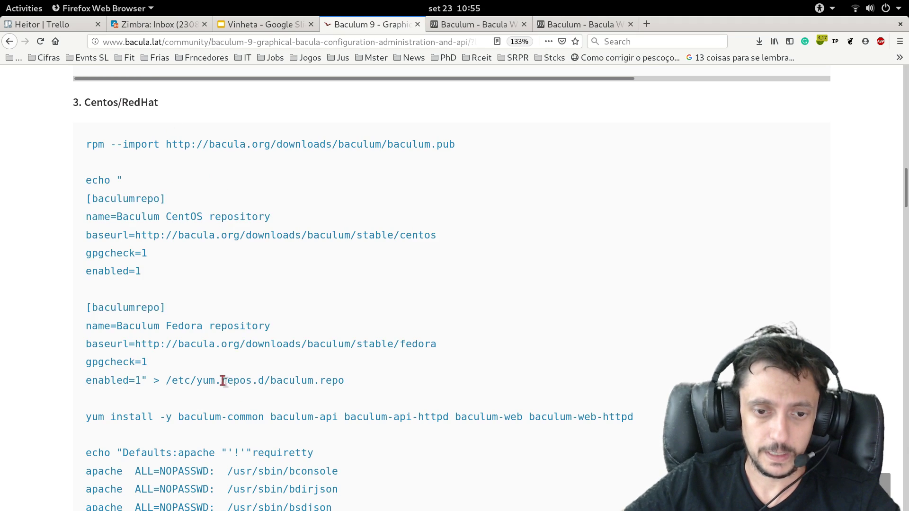
left_click_drag(163, 380, 312, 382)
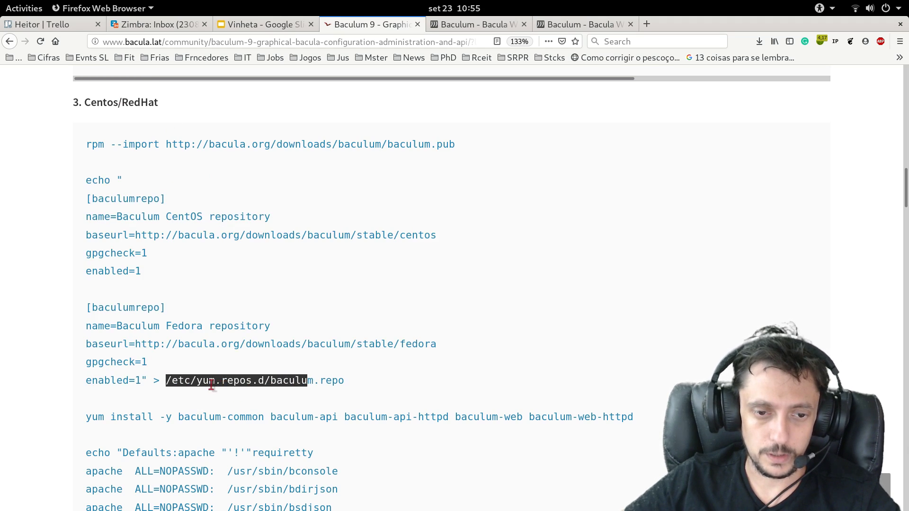
left_click(223, 384)
left_click_drag(222, 381, 310, 387)
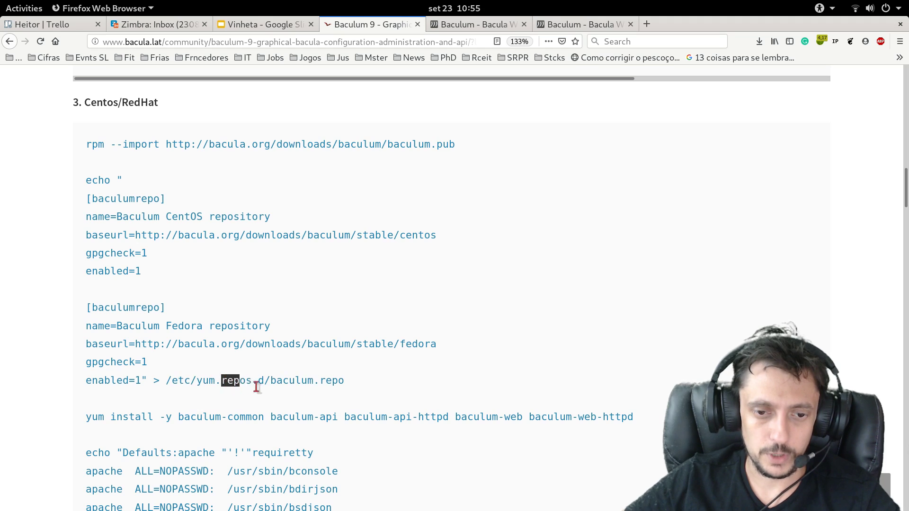
left_click(351, 360)
scroll(353, 360, "down", 5)
left_click_drag(80, 160, 621, 159)
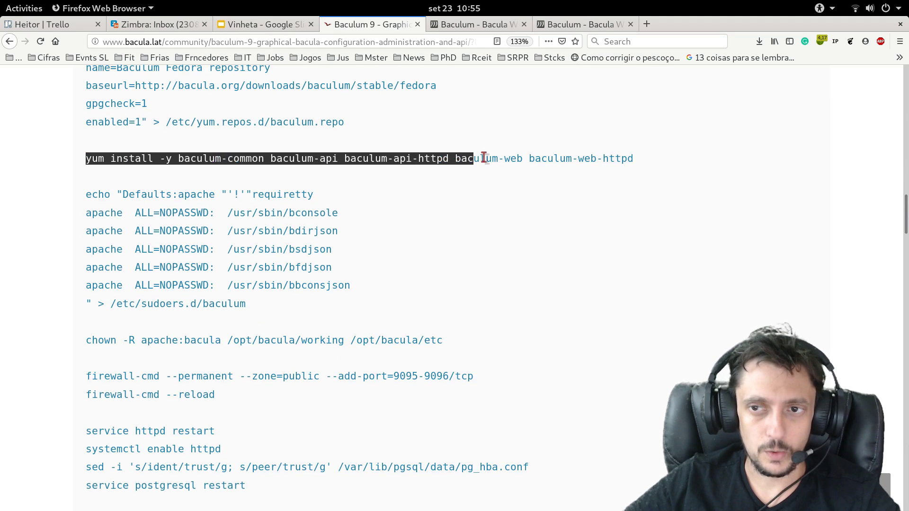
left_click_drag(277, 156, 510, 159)
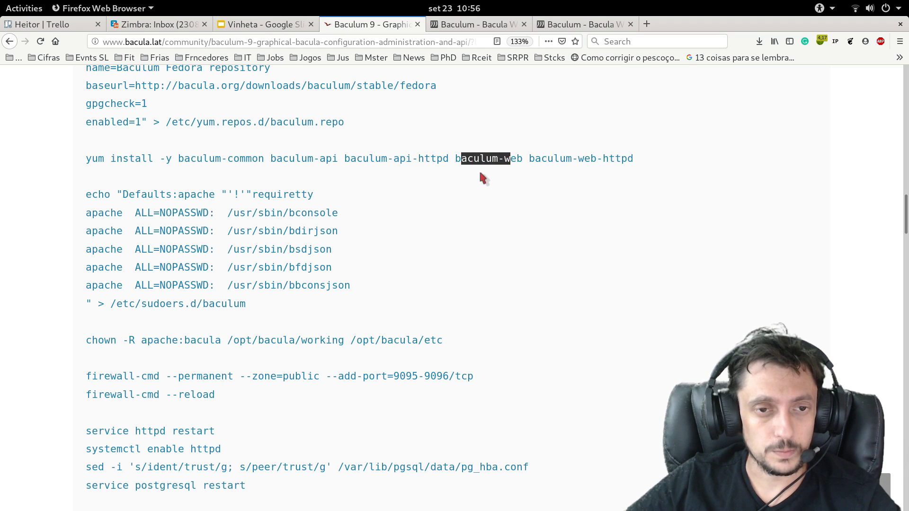
scroll(79, 214, "down", 3)
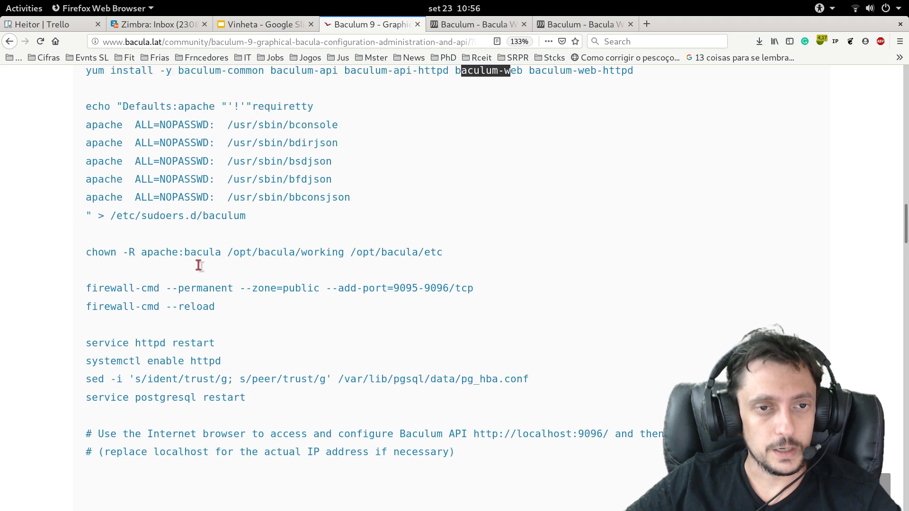
scroll(199, 264, "up", 1)
left_click(242, 258)
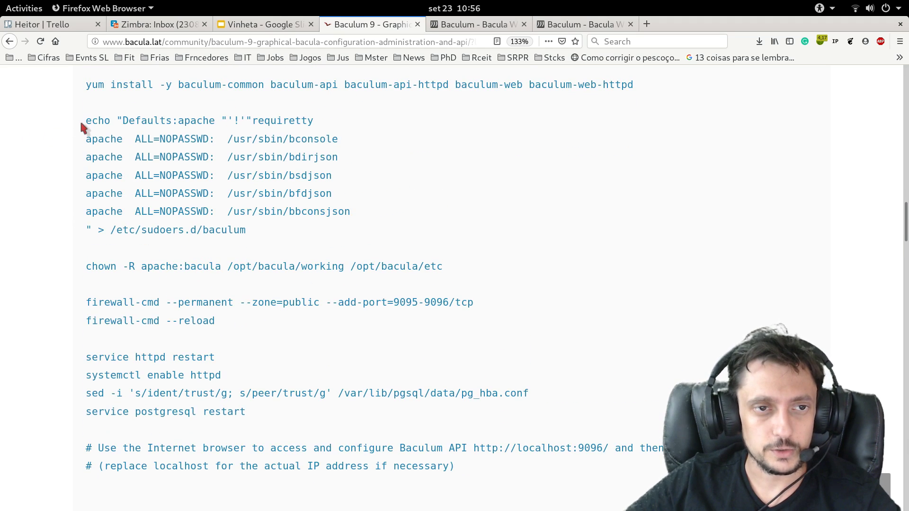
left_click_drag(81, 122, 284, 240)
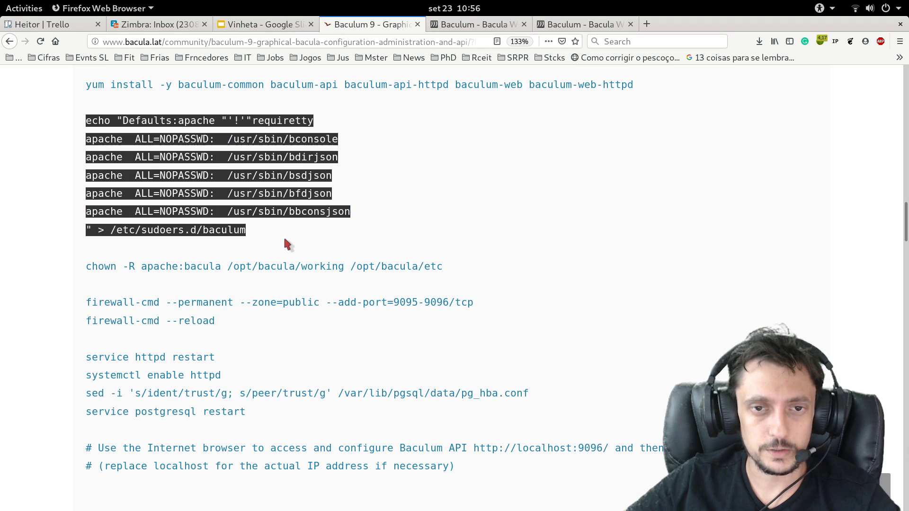
left_click(189, 180)
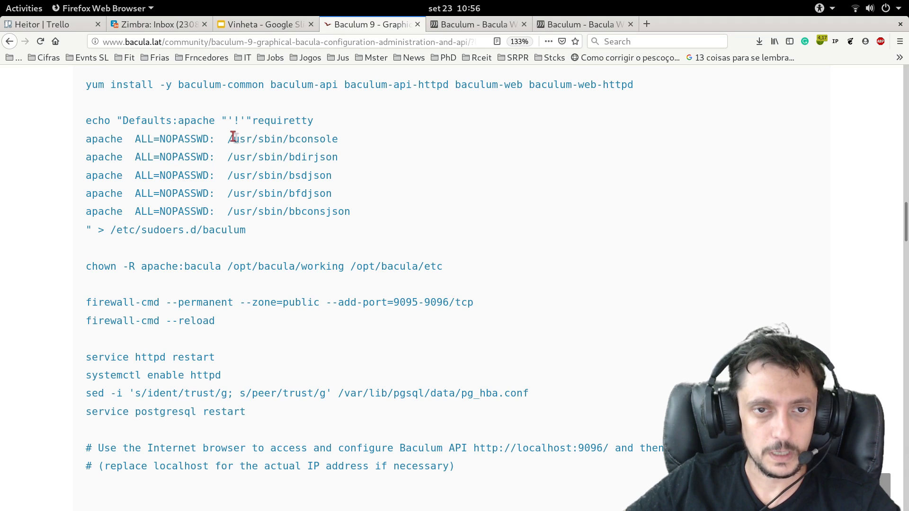
left_click_drag(227, 160, 347, 156)
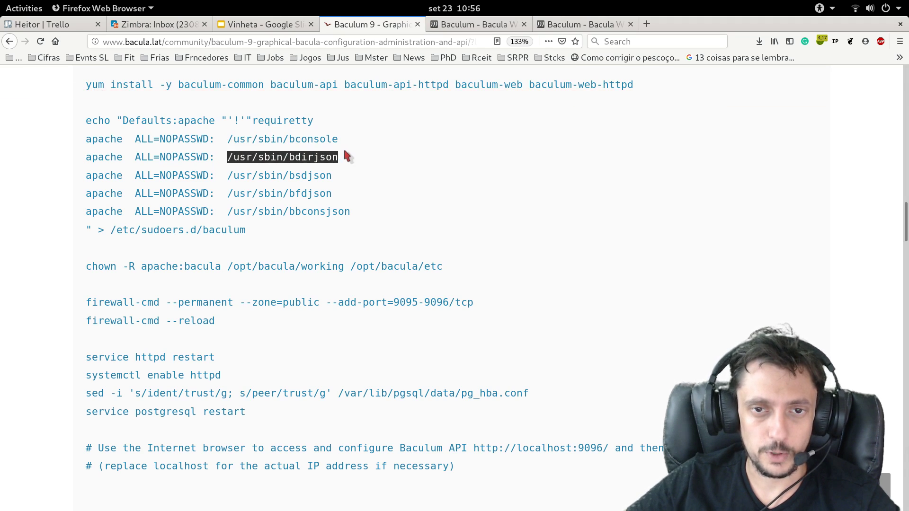
left_click_drag(225, 179, 341, 183)
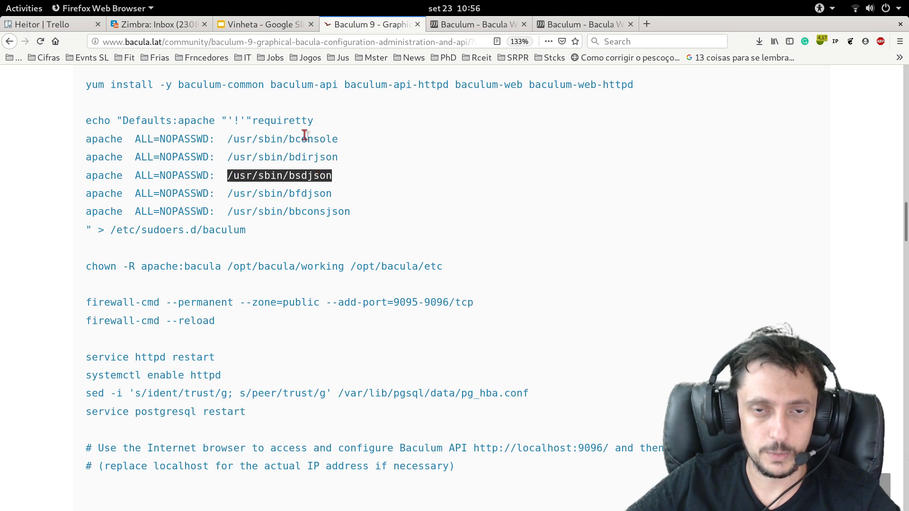
left_click_drag(226, 138, 343, 137)
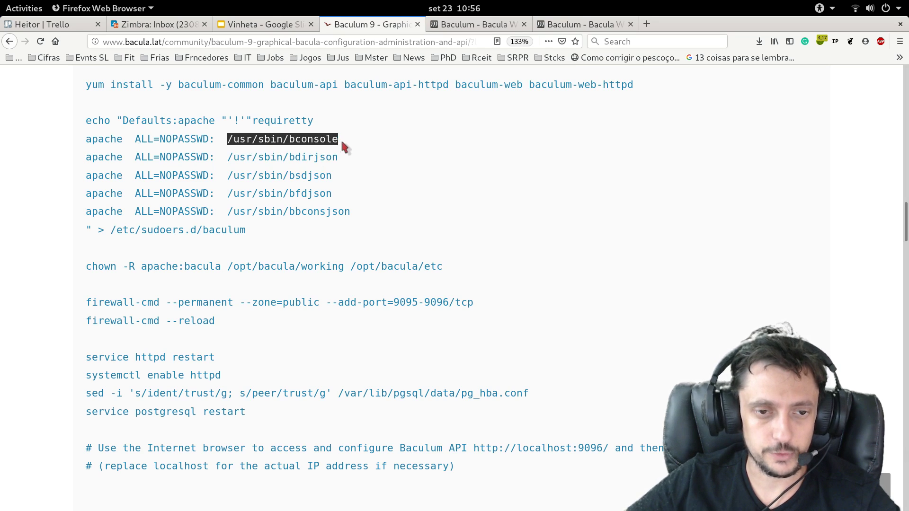
scroll(279, 305, "down", 3)
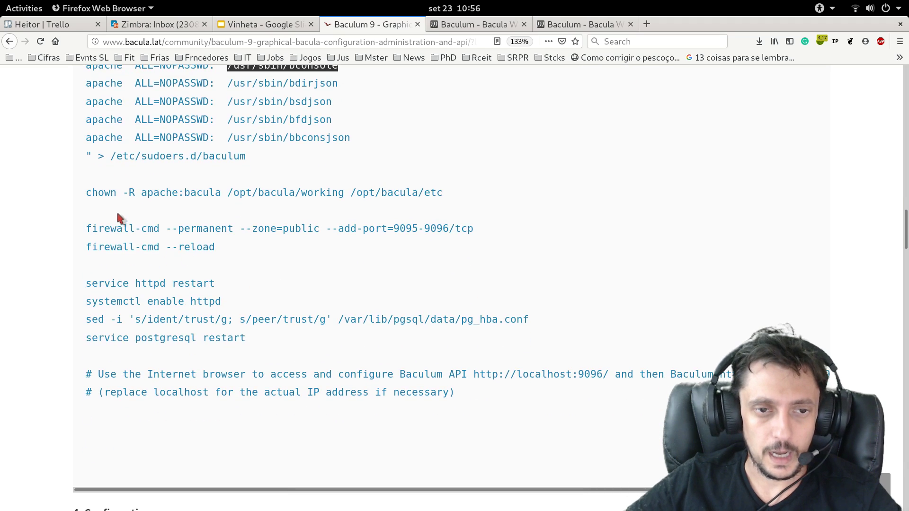
left_click_drag(86, 194, 450, 196)
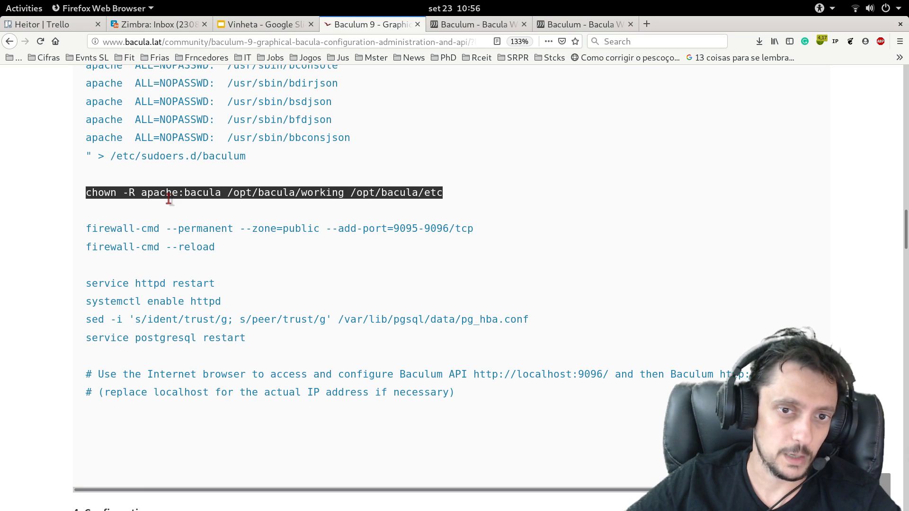
left_click(239, 189)
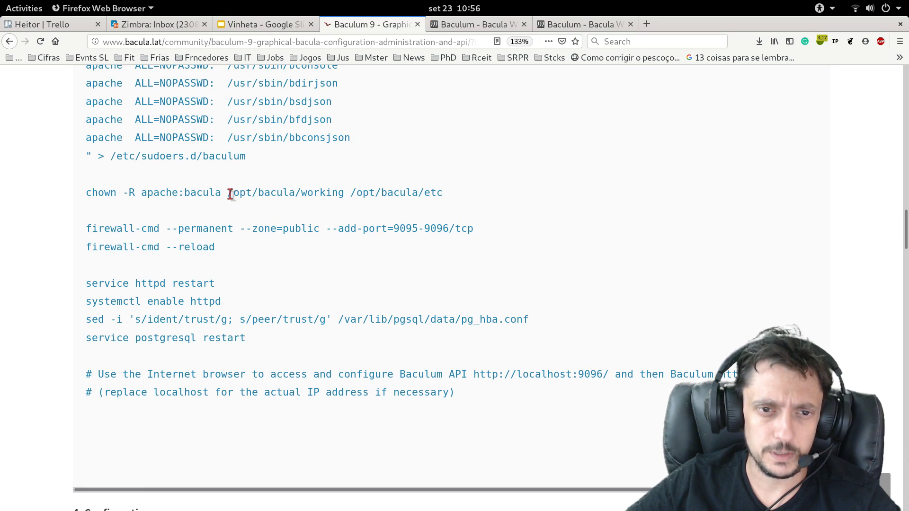
mouse_move(243, 195)
left_mouse_down()
mouse_move(308, 203)
mouse_move(301, 197)
left_mouse_up()
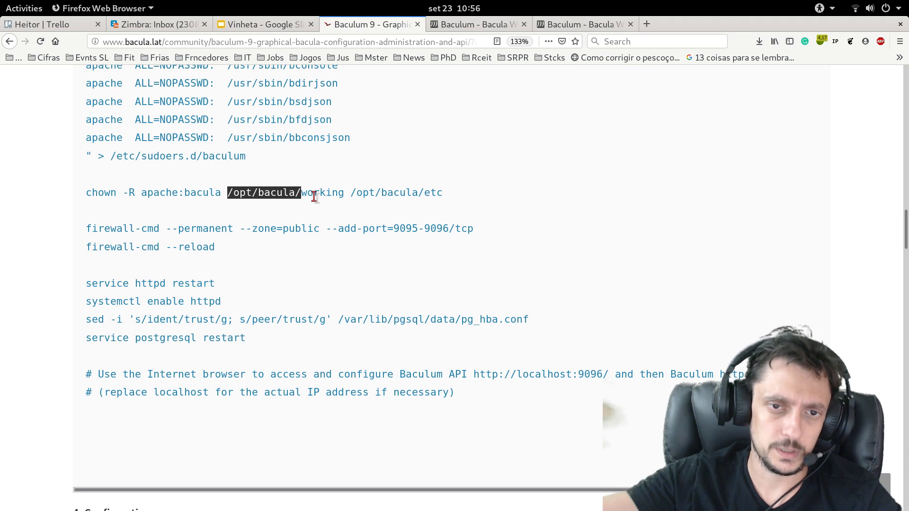
left_click(278, 227)
left_click_drag(87, 228, 468, 229)
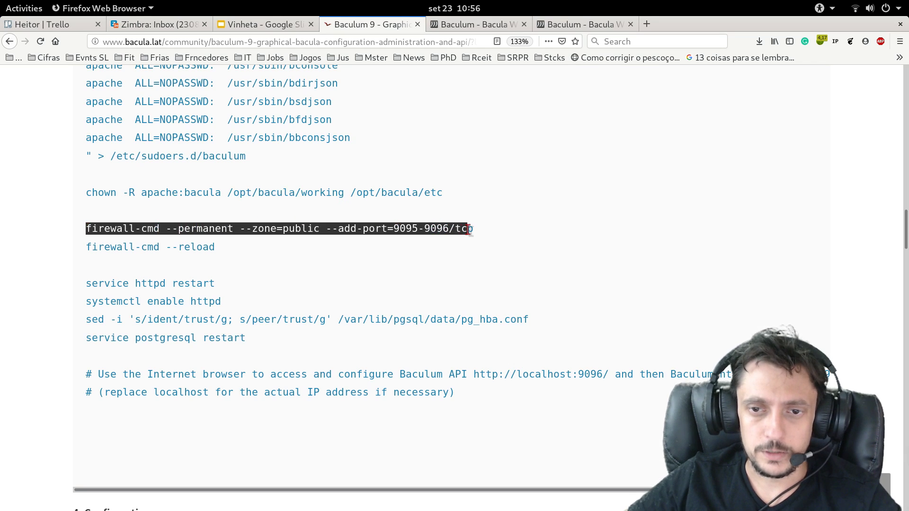
left_click(406, 227)
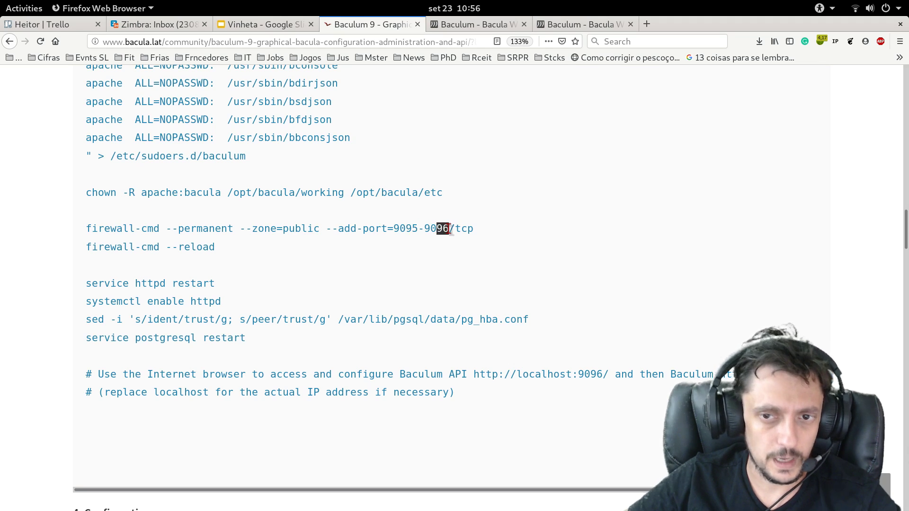
left_click_drag(425, 230, 424, 229)
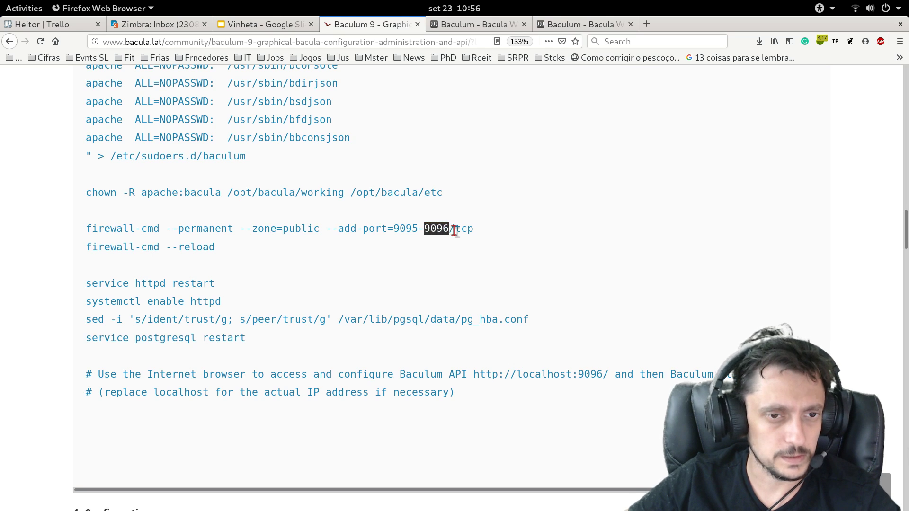
- Review the guide's sed expression and systemctl enable httpd command
scroll(170, 299, "down", 1)
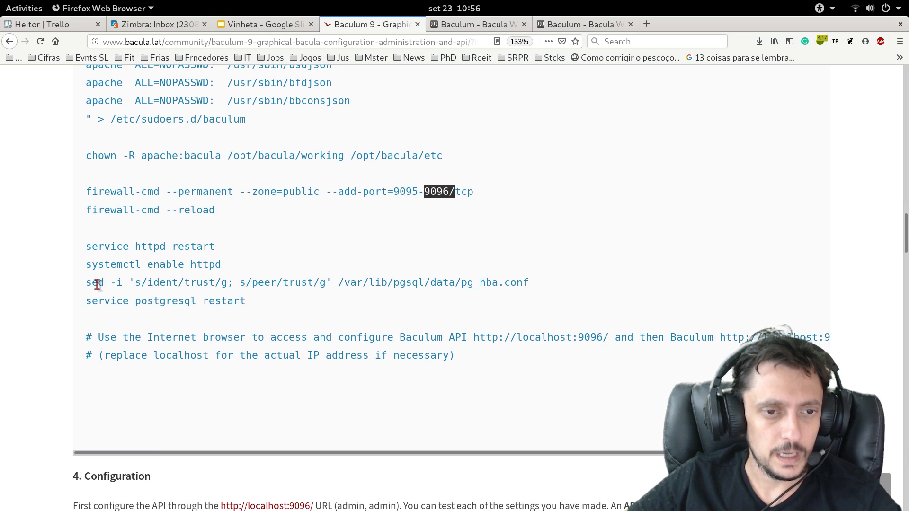
left_click_drag(74, 282, 332, 282)
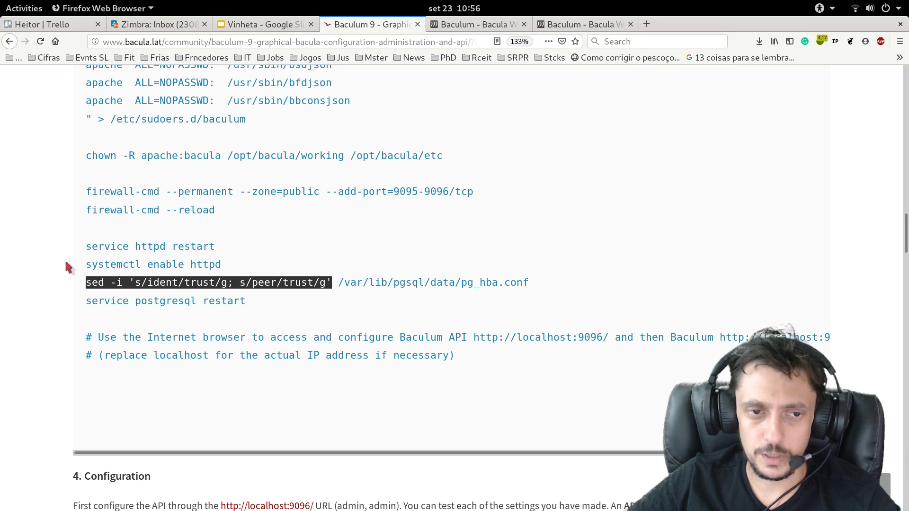
left_click_drag(83, 246, 279, 270)
left_click(150, 286)
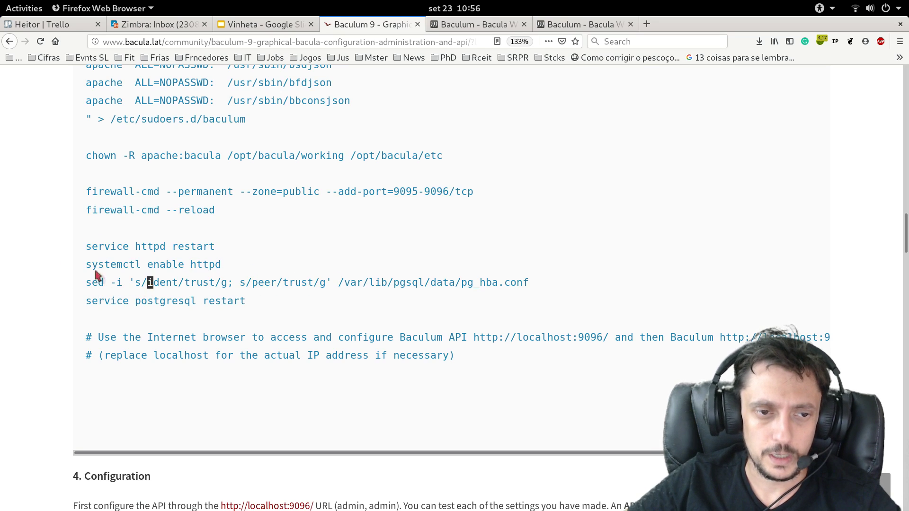
left_click_drag(85, 264, 223, 267)
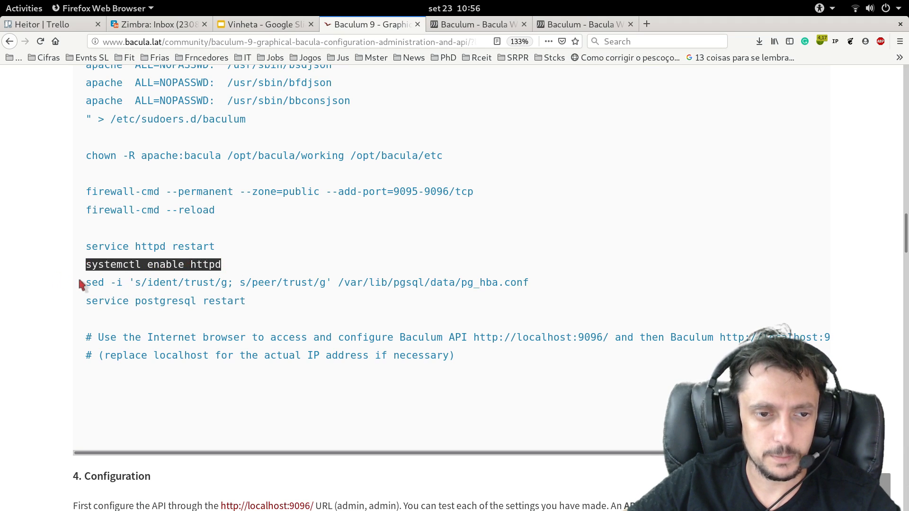
left_click_drag(77, 282, 343, 288)
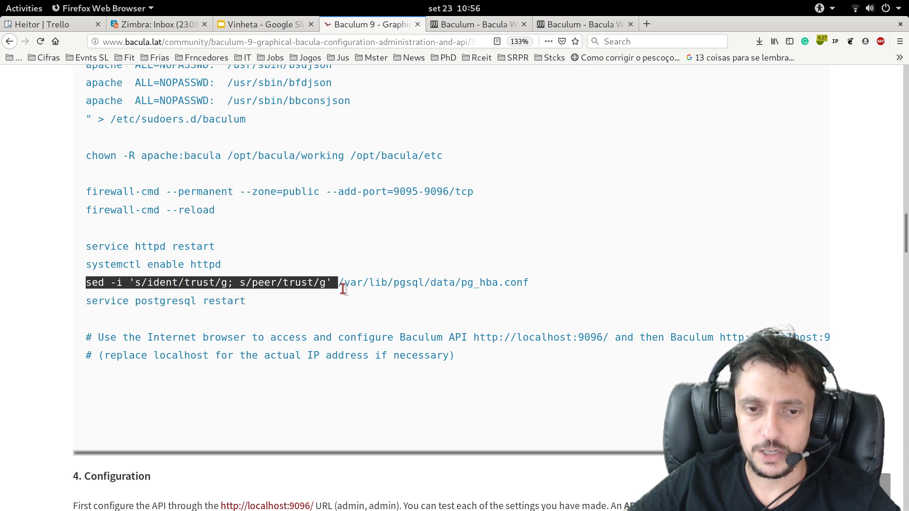
left_click(274, 290)
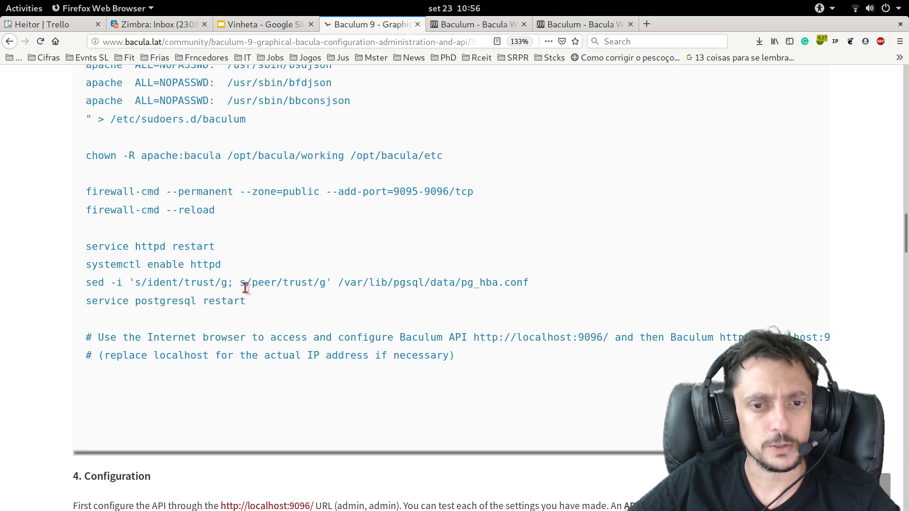
left_click_drag(255, 288, 275, 289)
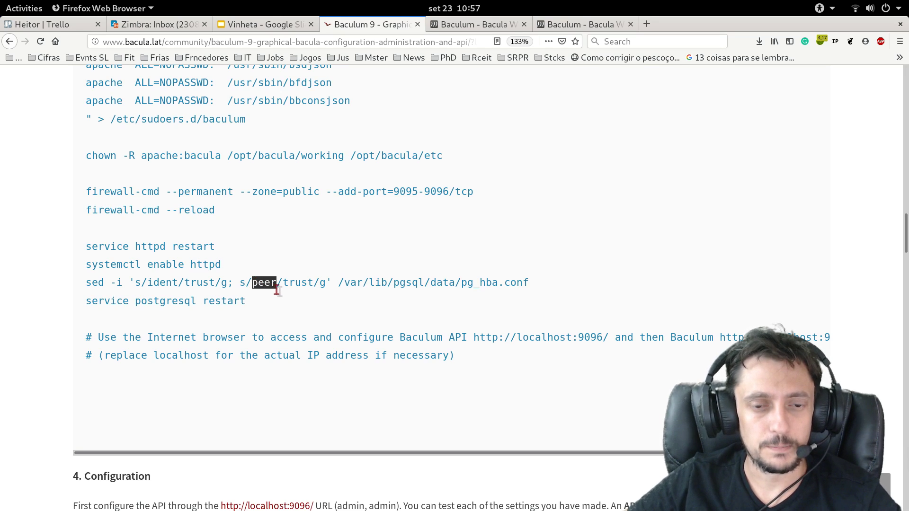
scroll(159, 188, "up", 1)
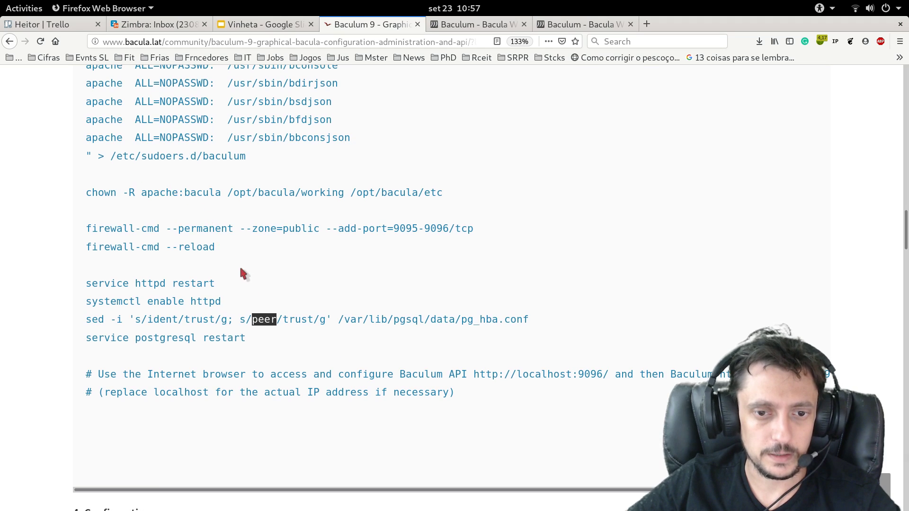
left_click_drag(75, 137, 121, 138)
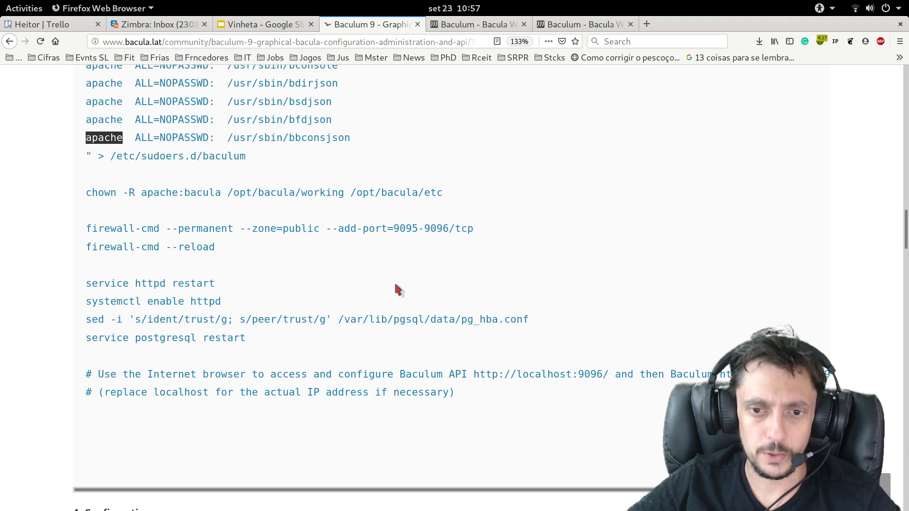
left_click(243, 220)
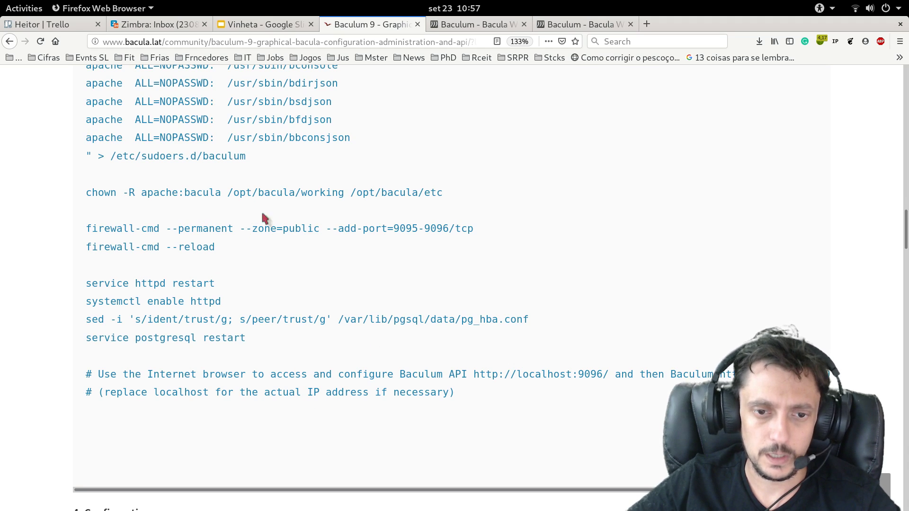
- Examine the peer-to-trust change in pg_hba.conf and the postgresql restart command, then return to the terminal
scroll(251, 180, "up", 3)
scroll(265, 203, "down", 2)
scroll(402, 266, "down", 2)
scroll(300, 332, "up", 3)
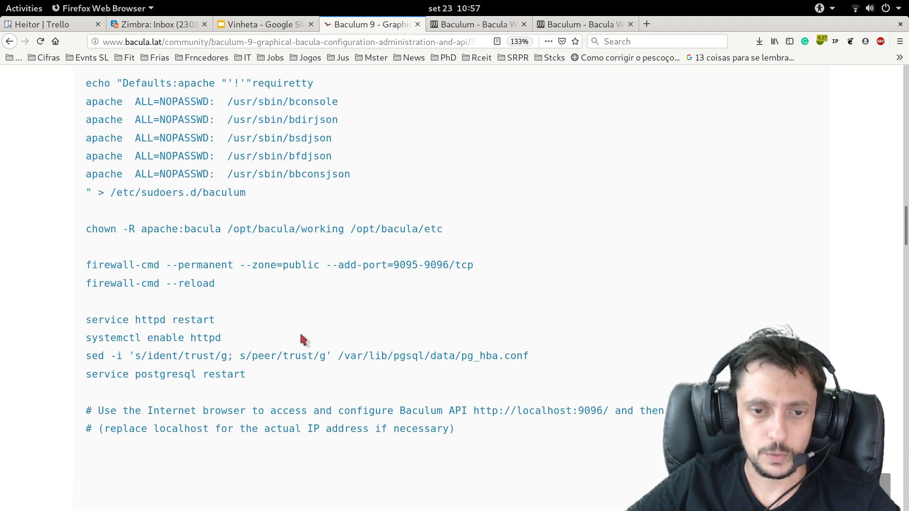
scroll(284, 308, "down", 3)
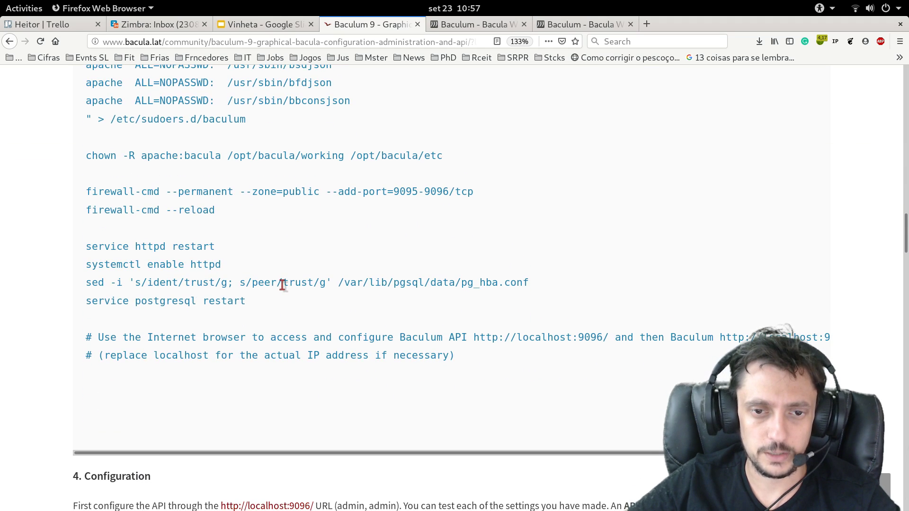
left_click_drag(282, 284, 315, 283)
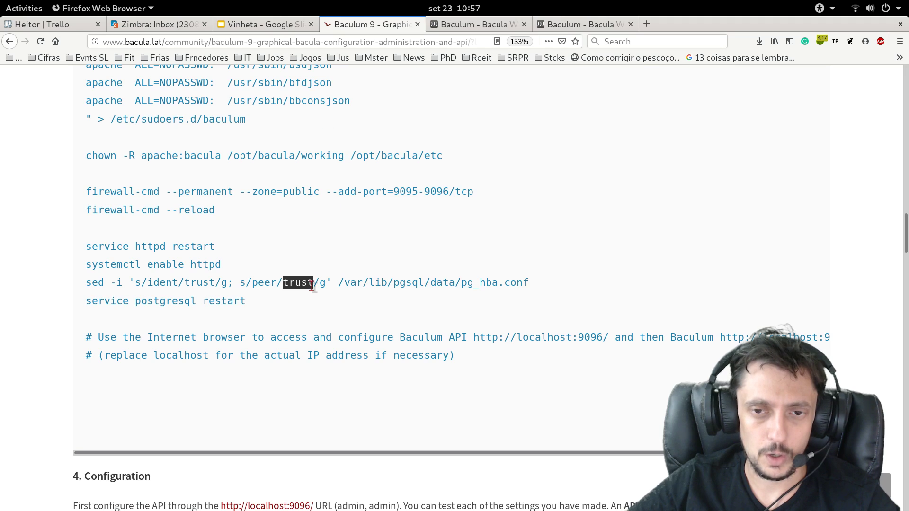
left_click(360, 288)
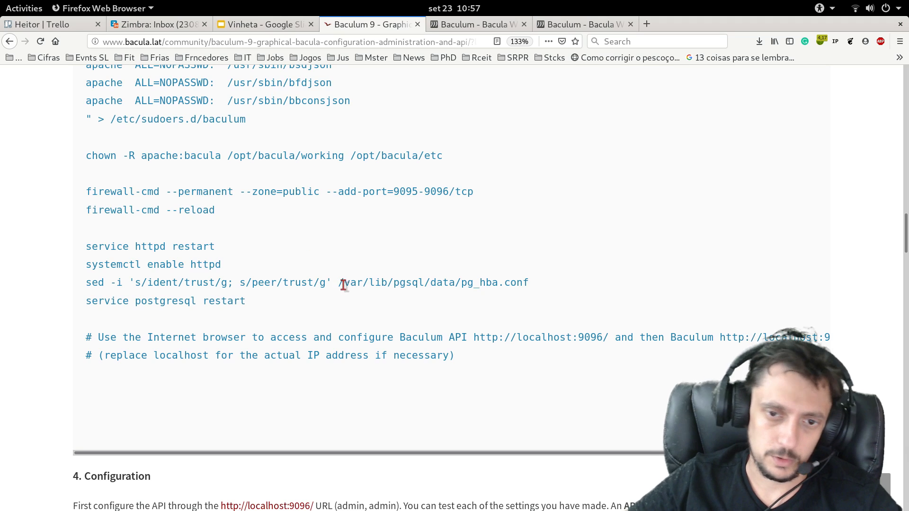
left_click_drag(338, 283, 534, 287)
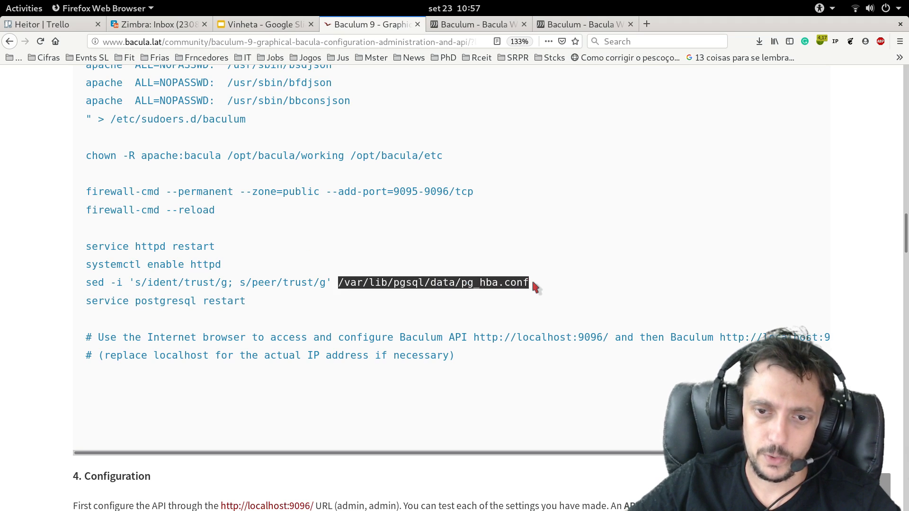
left_click(400, 284)
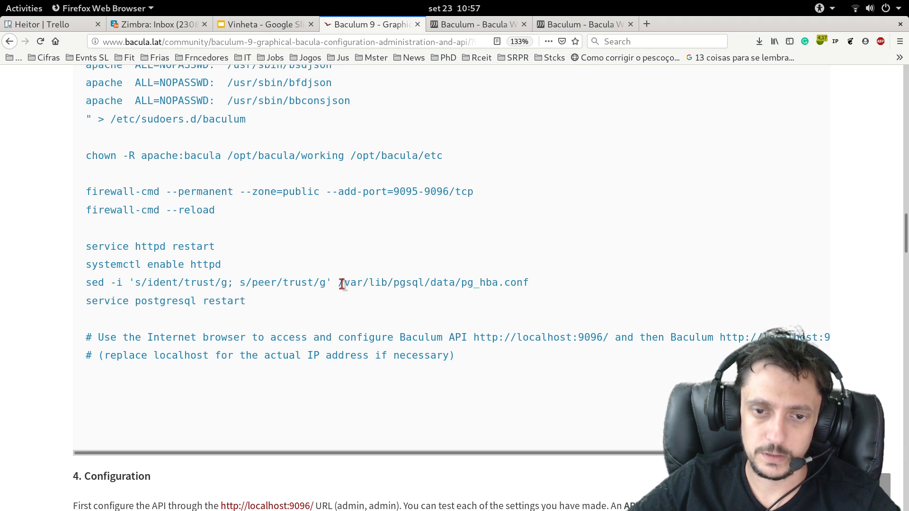
left_click_drag(341, 284, 504, 289)
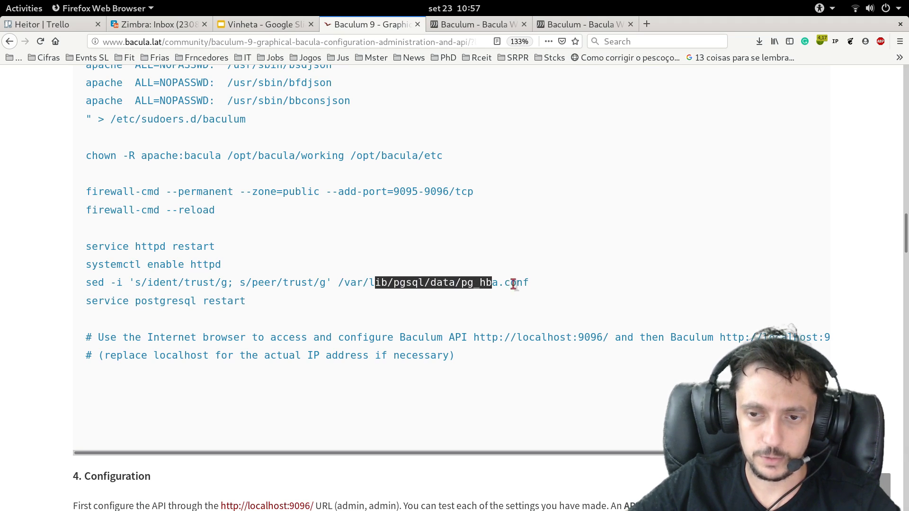
left_click_drag(80, 301, 261, 308)
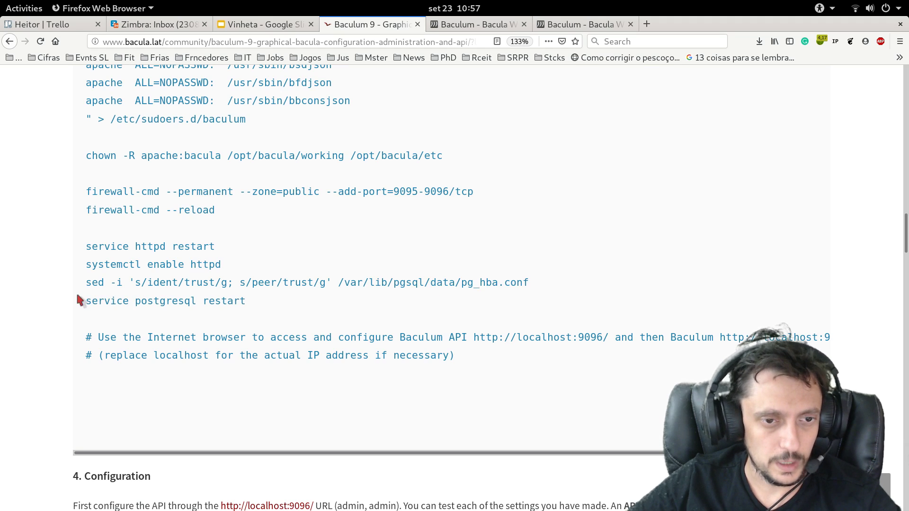
left_click(260, 304)
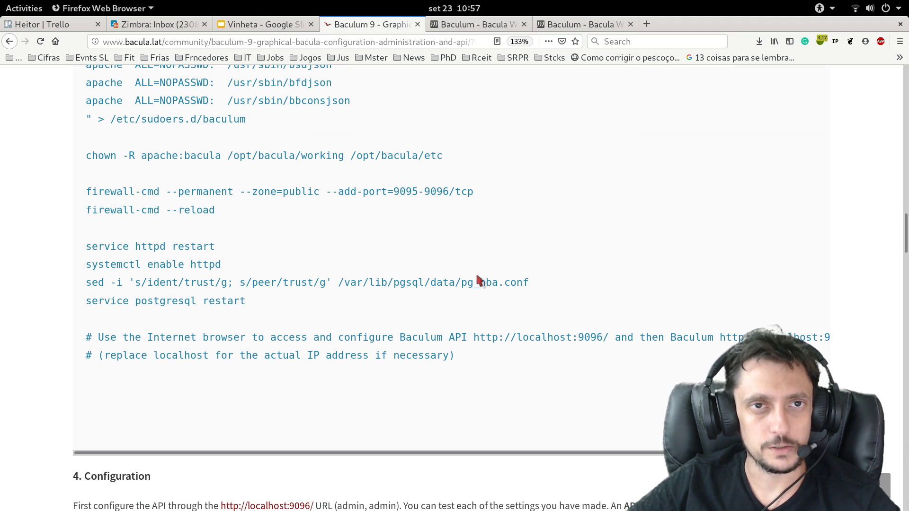
key("super")
- Run the remaining comment line in the terminal and return to Firefox's Baculum API tab
left_click(582, 261)
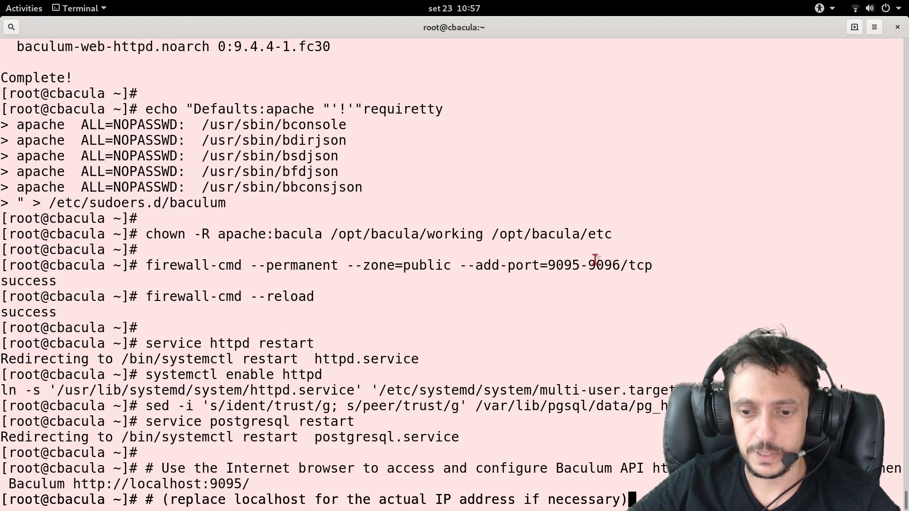
key("Return")
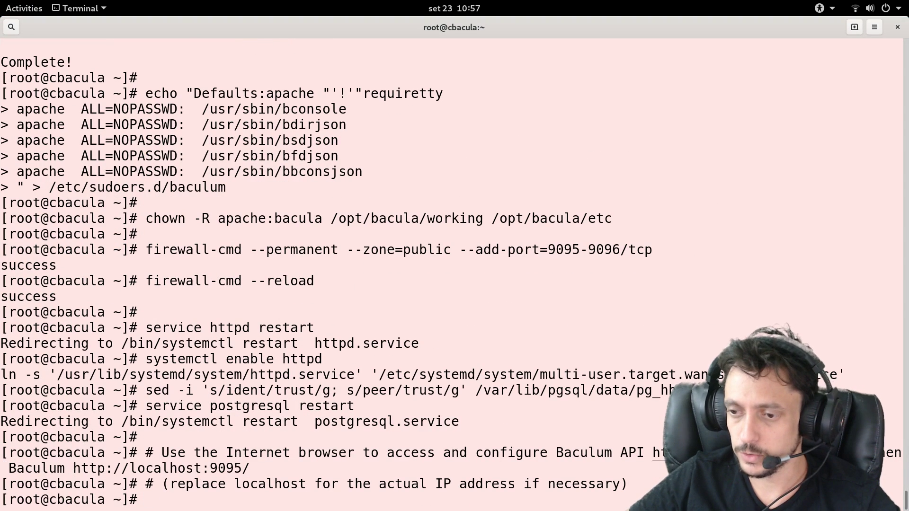
mouse_move(1, 1)
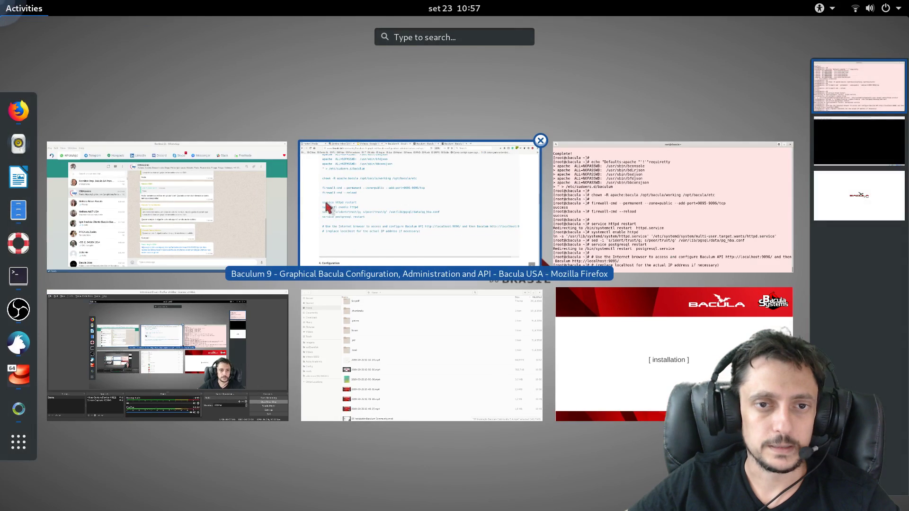
left_click(325, 199)
- Load the Baculum API root address on port 9096 and sign in with admin / admin
left_click(440, 25)
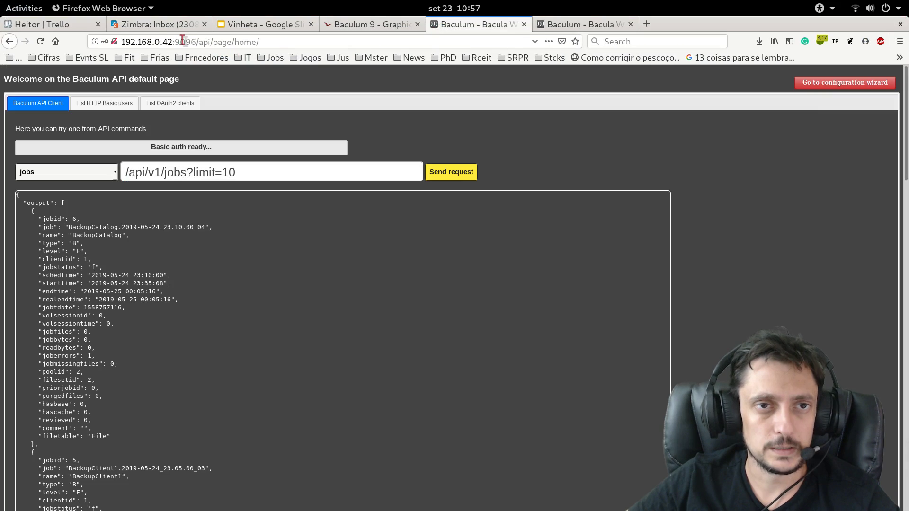
left_click_drag(193, 42, 265, 44)
key("BackSpace")
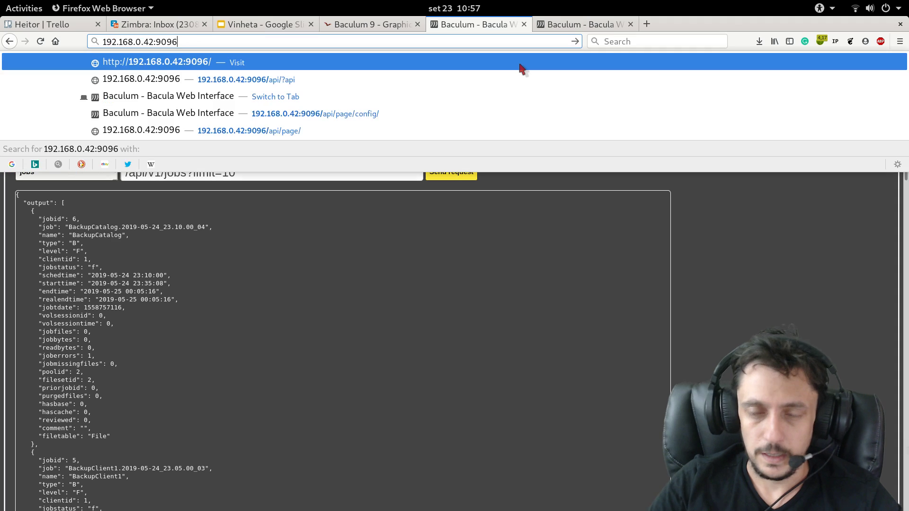
key("Return")
type("dmin")
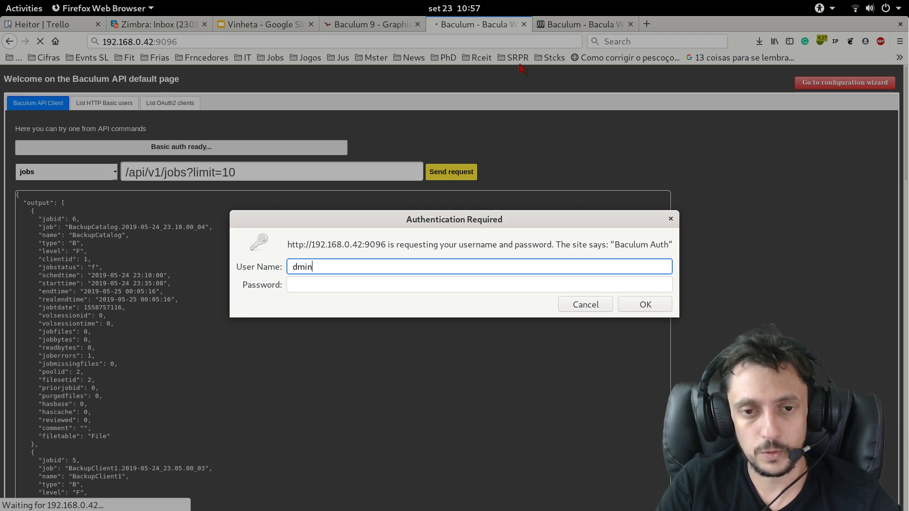
key("ctrl+a")
type("admin")
key("ctrl+a")
type("a")
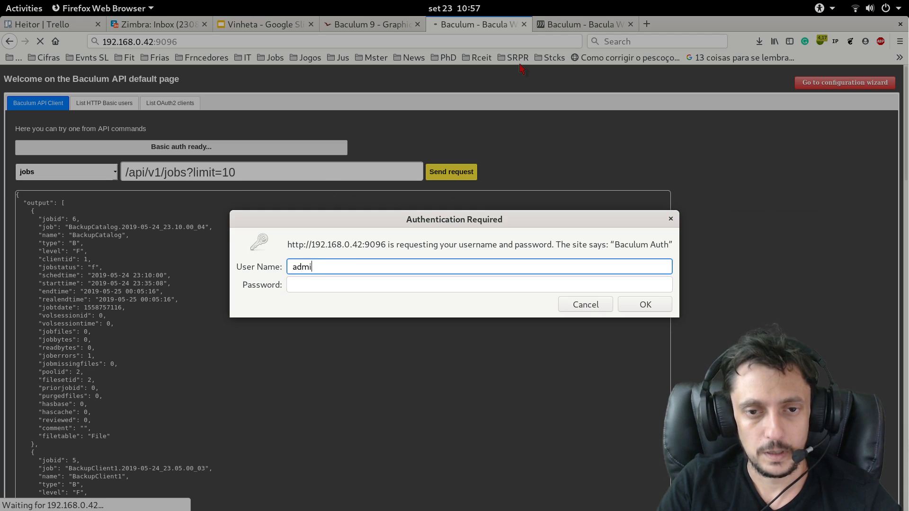
key("Tab")
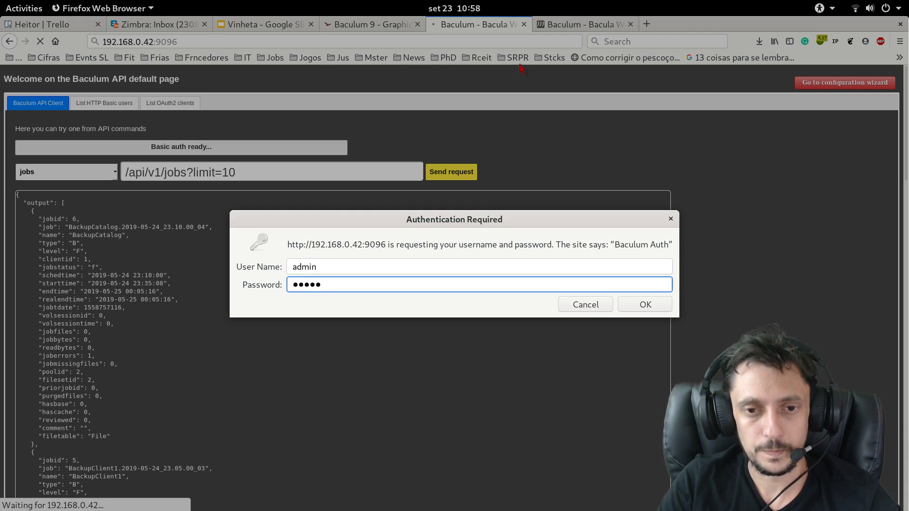
key("Return")
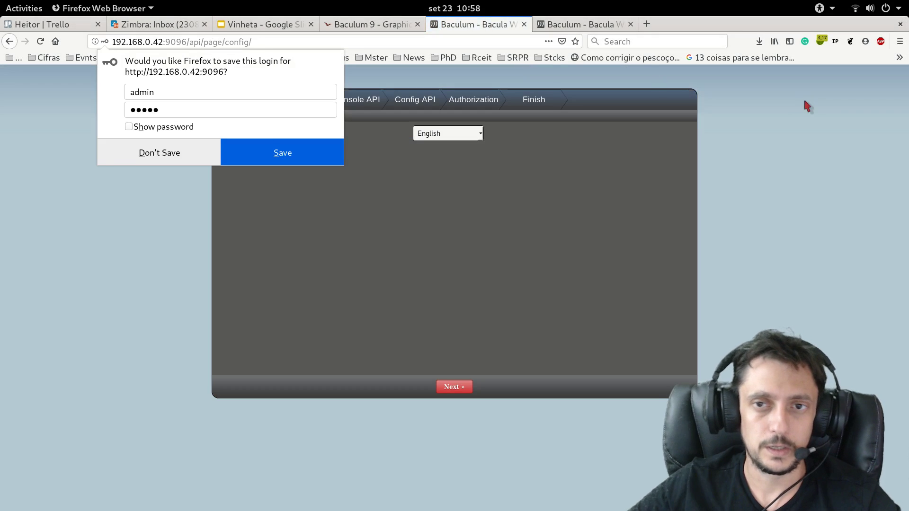
- Dismiss the save-login popup and keep English as the wizard language
left_click(588, 190)
left_click(447, 134)
left_click(469, 381)
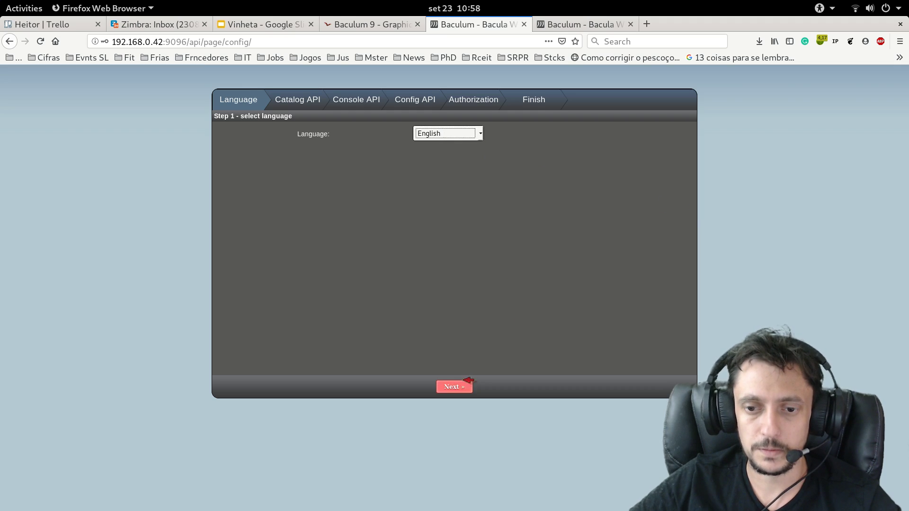
left_click(457, 390)
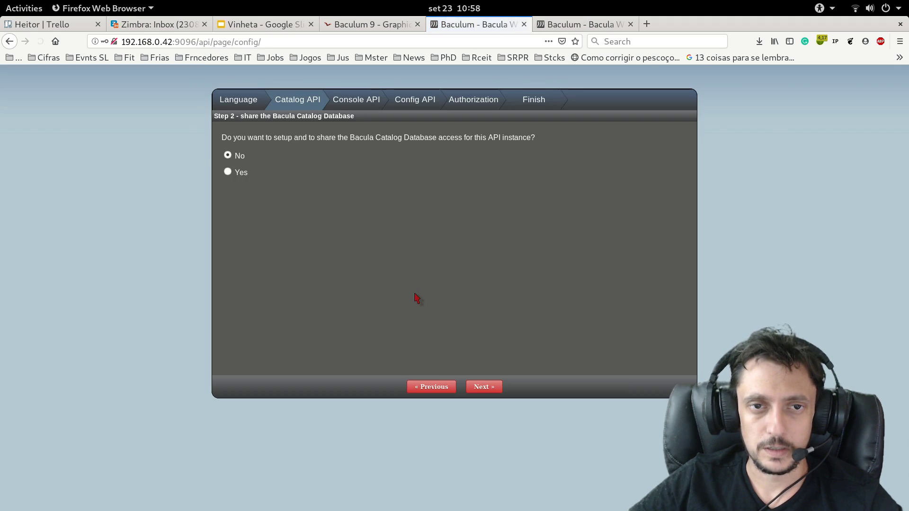
- Share the Catalog database as PostgreSQL on localhost and test the connection
key("ctrl+plus")
left_click(207, 180)
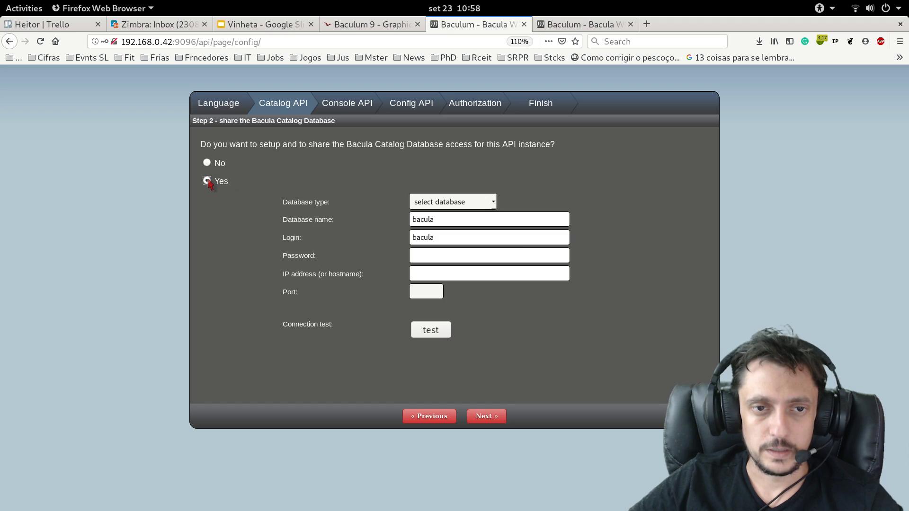
left_click(474, 207)
left_click(469, 234)
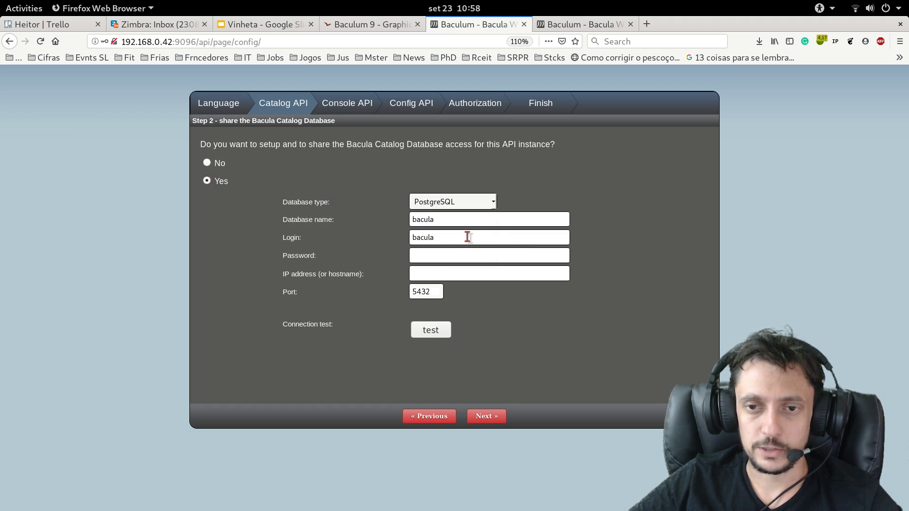
type("l")
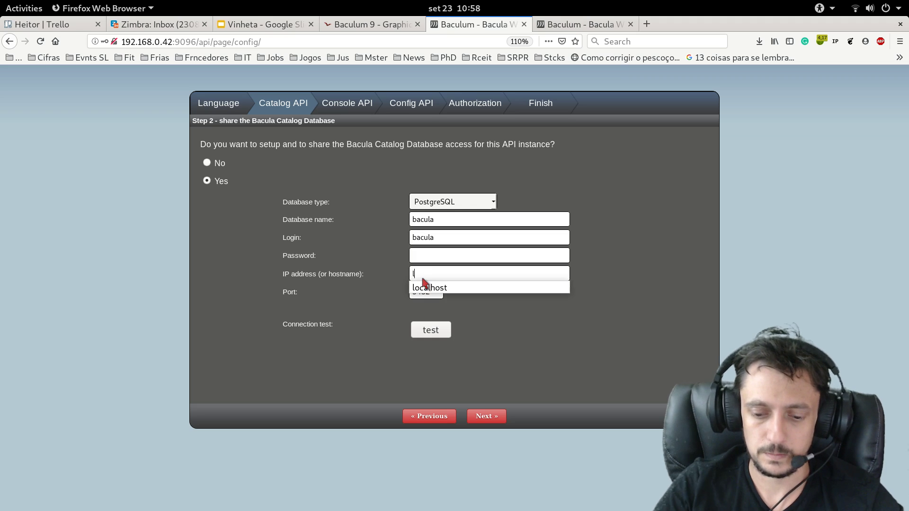
type("ocalhost")
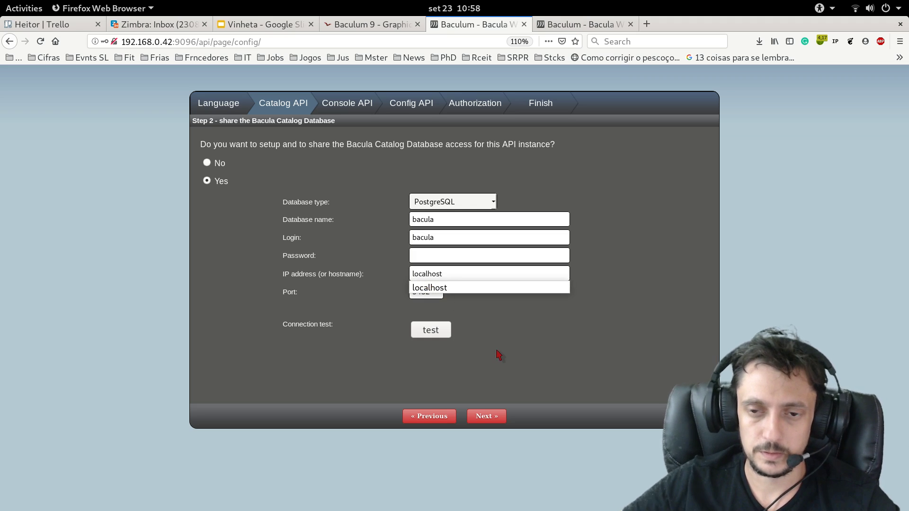
left_click(436, 331)
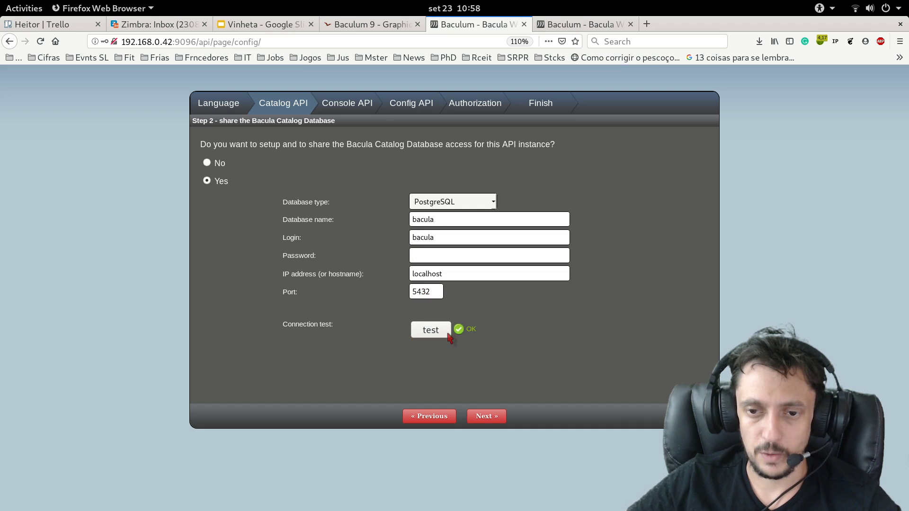
- Enable Bconsole sharing and verify /usr/sbin/bconsole exists with ls in the terminal
left_click(495, 416)
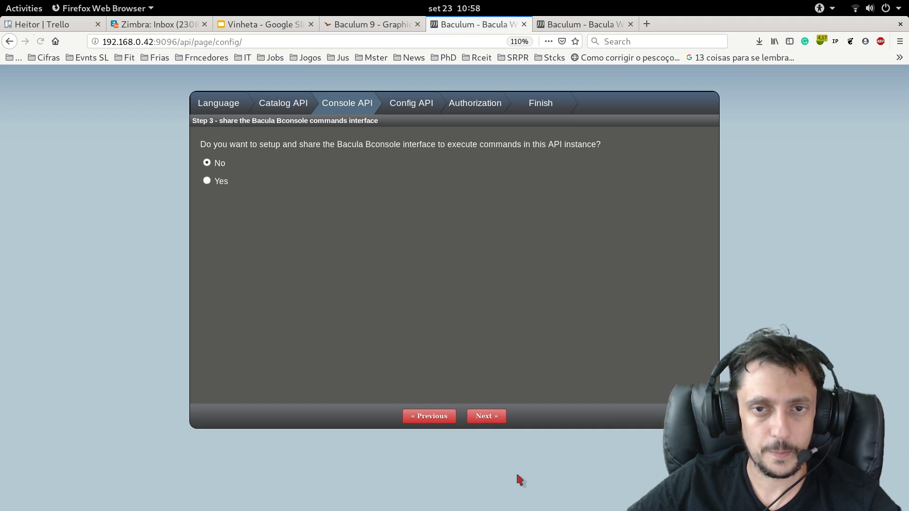
left_click(207, 181)
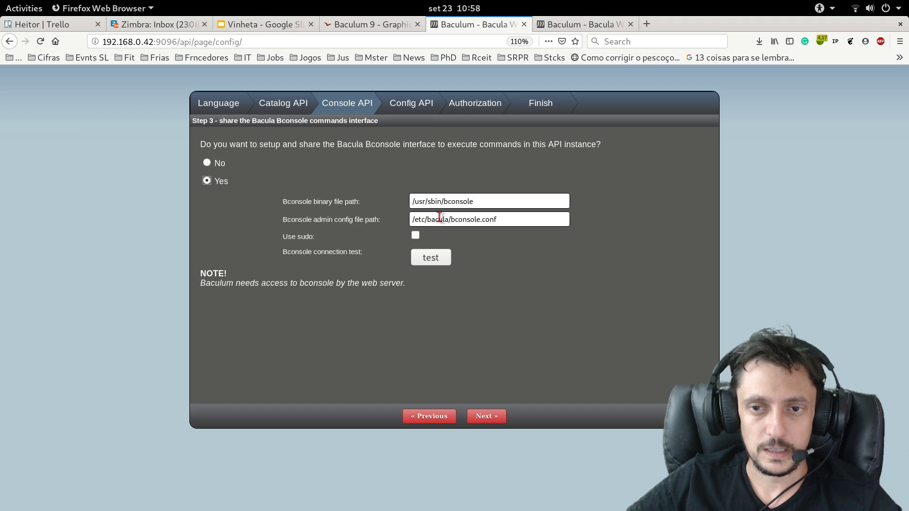
left_click_drag(481, 202, 388, 185)
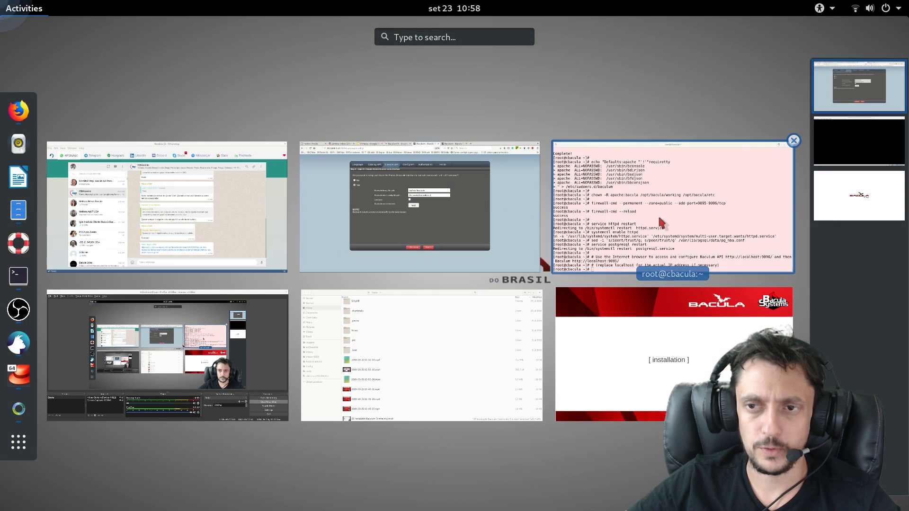
left_click(559, 256)
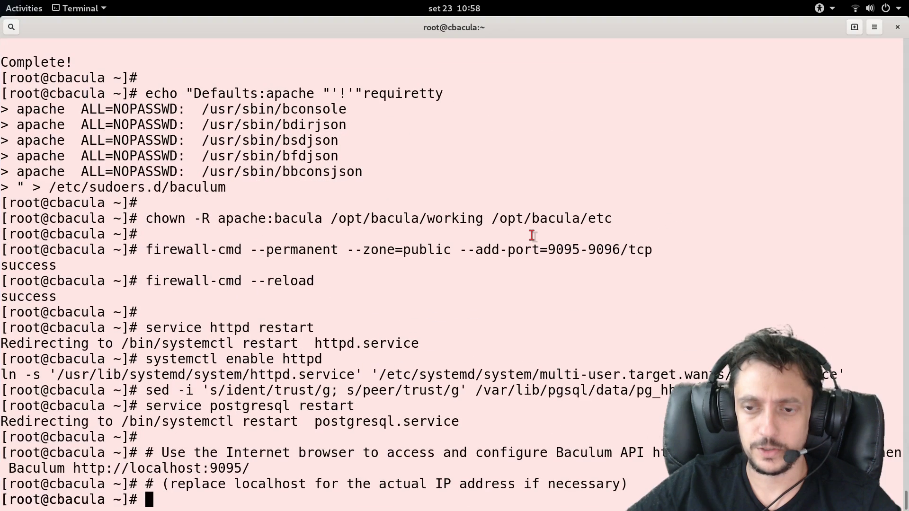
key("ctrl+l")
type("ls")
right_click(314, 201)
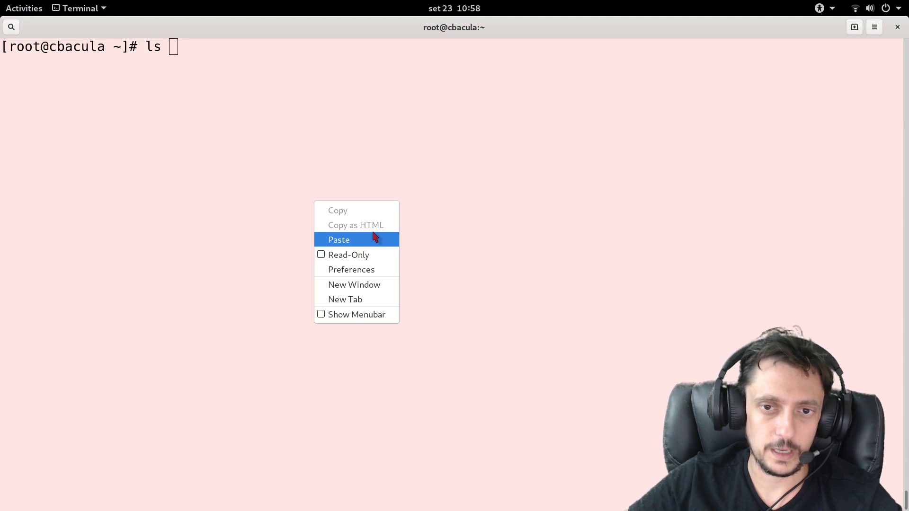
left_click(373, 236)
key("Return")
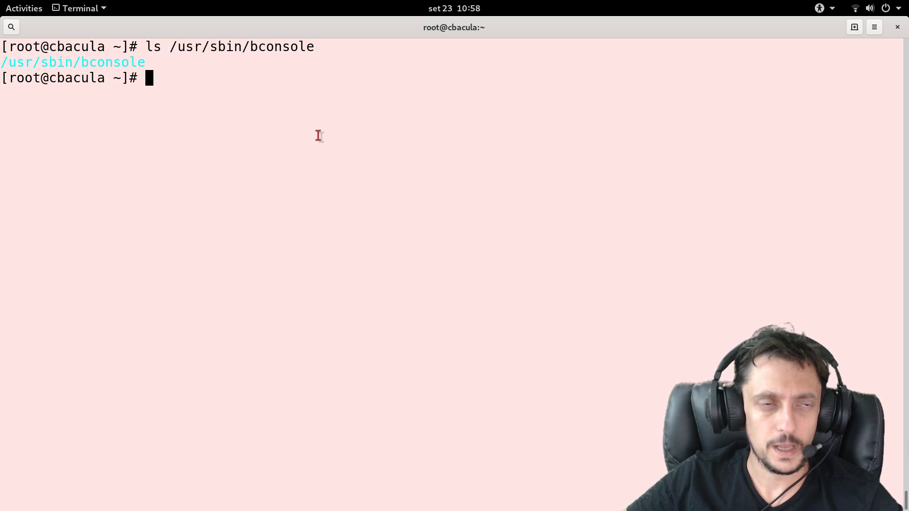
mouse_move(2, 4)
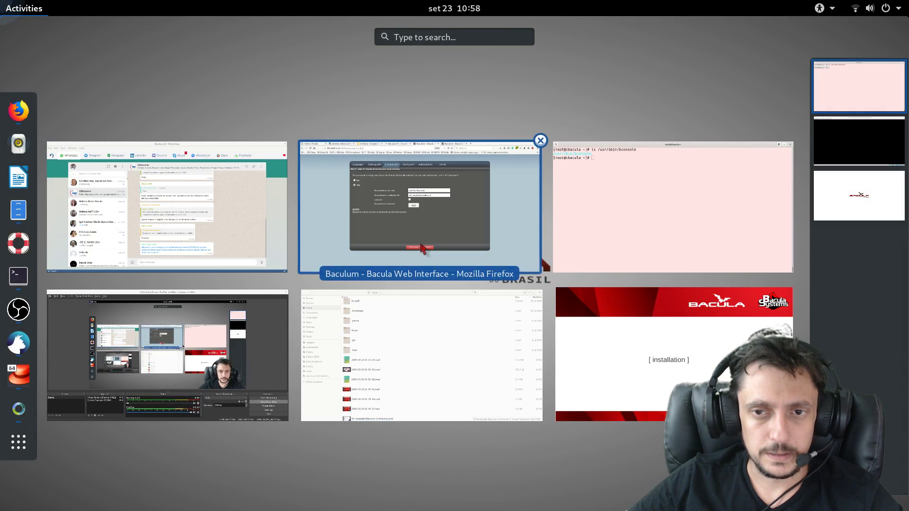
- Change the Bconsole config path to /opt/bacula/etc/bconsole.conf, test it, and continue
left_click(511, 257)
left_click_drag(451, 219, 403, 221)
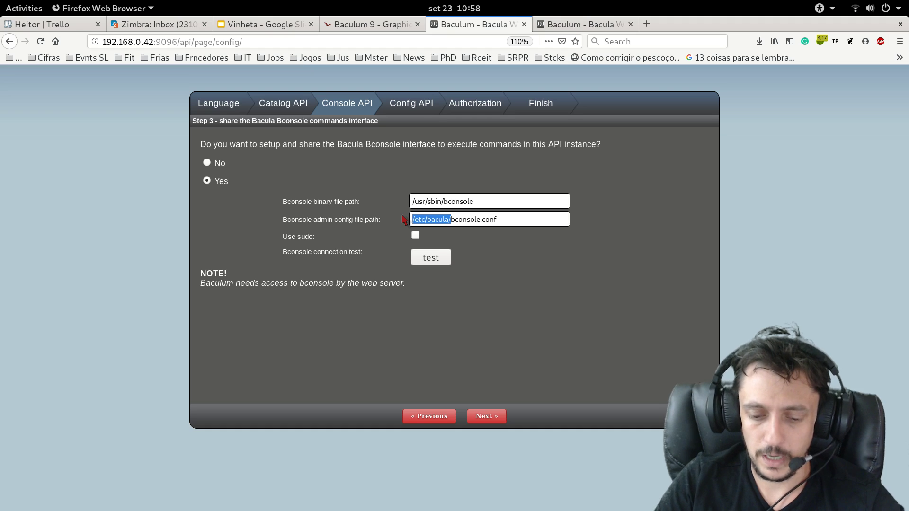
type("/")
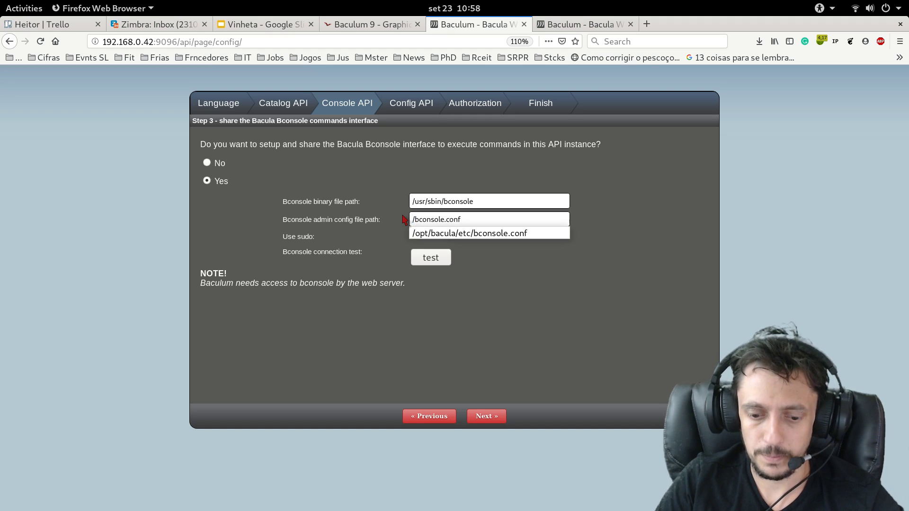
type("opt/bacula")
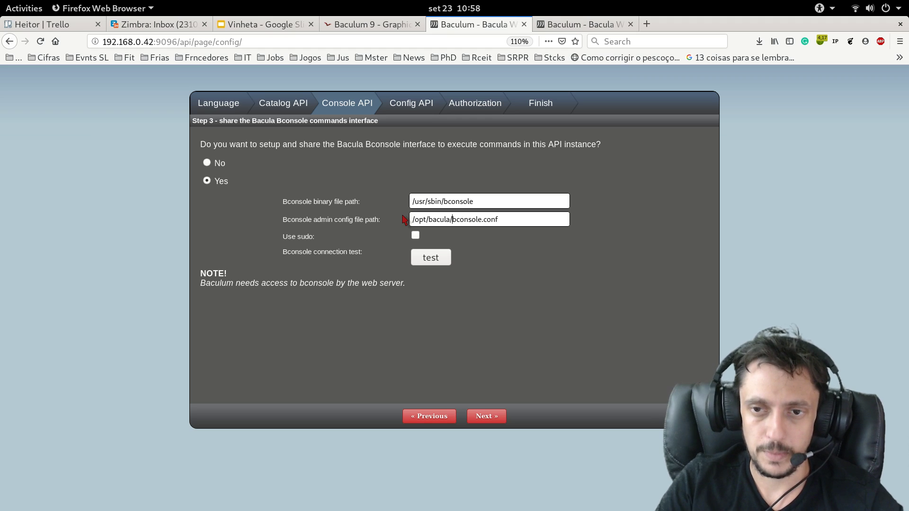
type("/etc/")
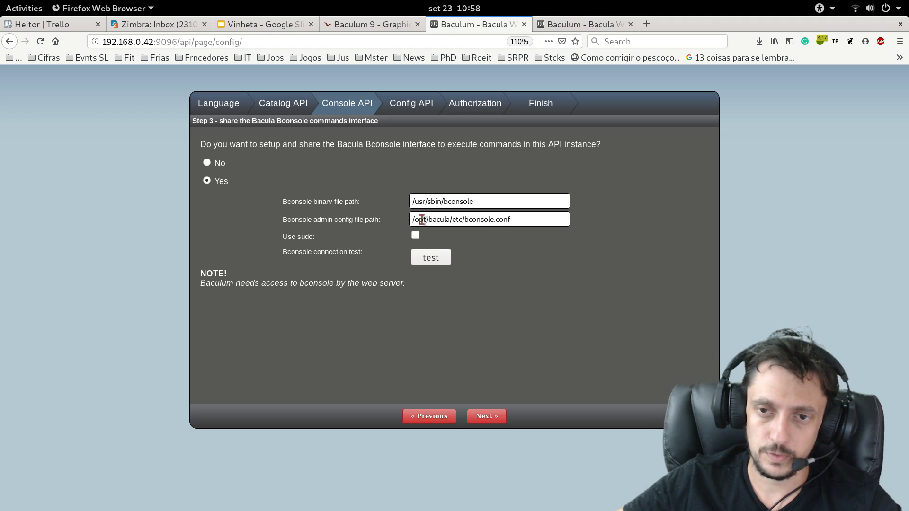
left_click(425, 253)
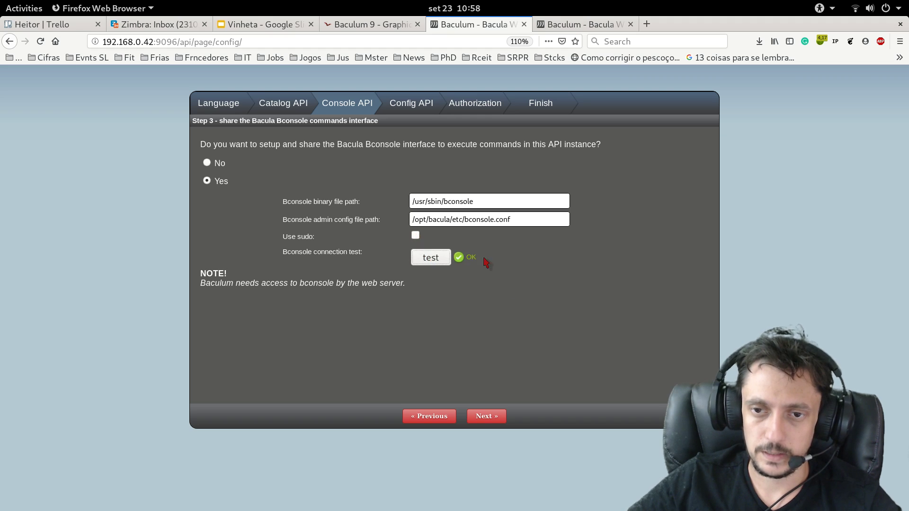
left_click(487, 416)
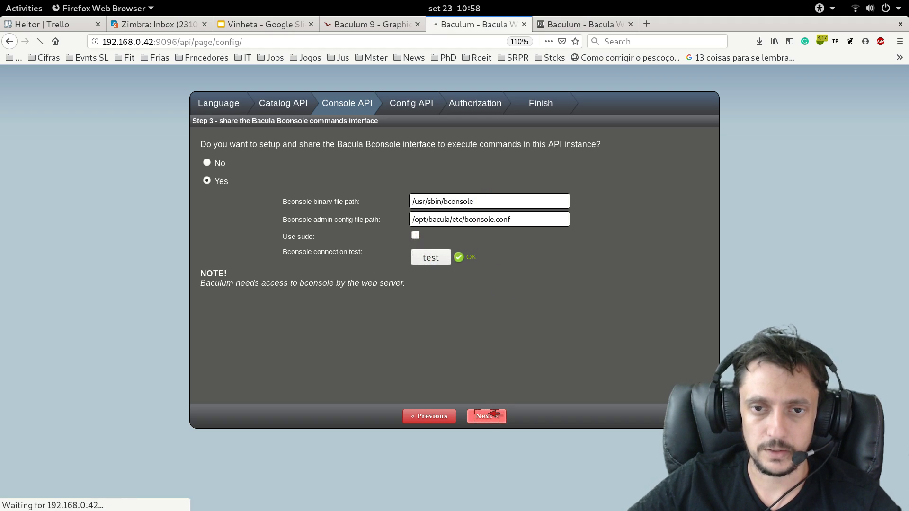
- Share the config interface with /opt/bacula/working as the new config directory and sudo enabled
left_click(207, 182)
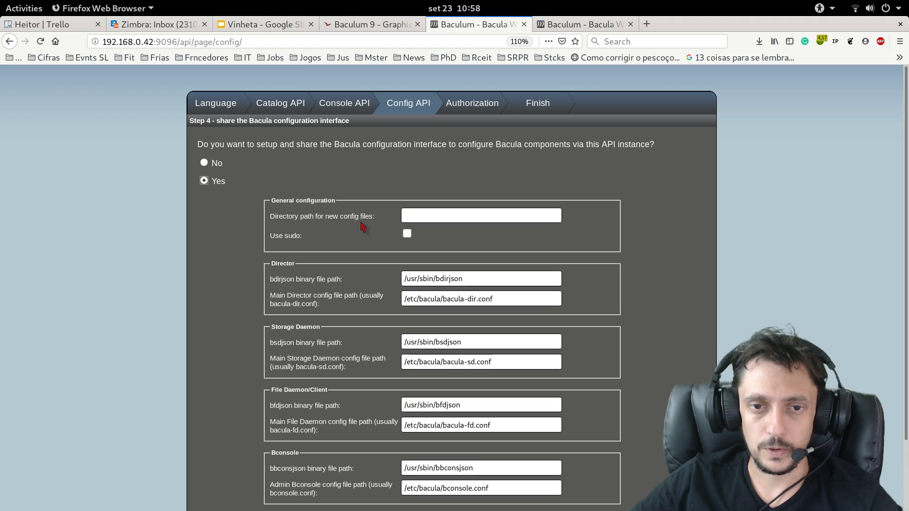
left_click(483, 219)
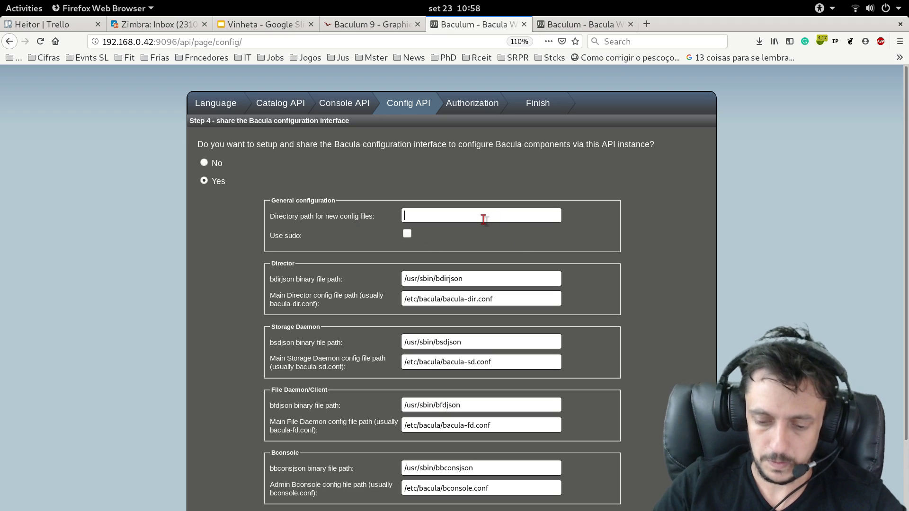
type("/opt")
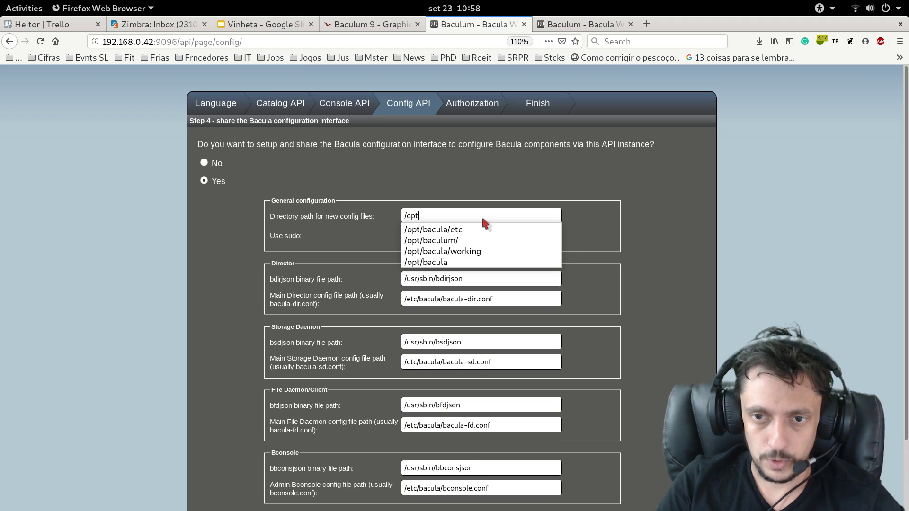
left_click(464, 251)
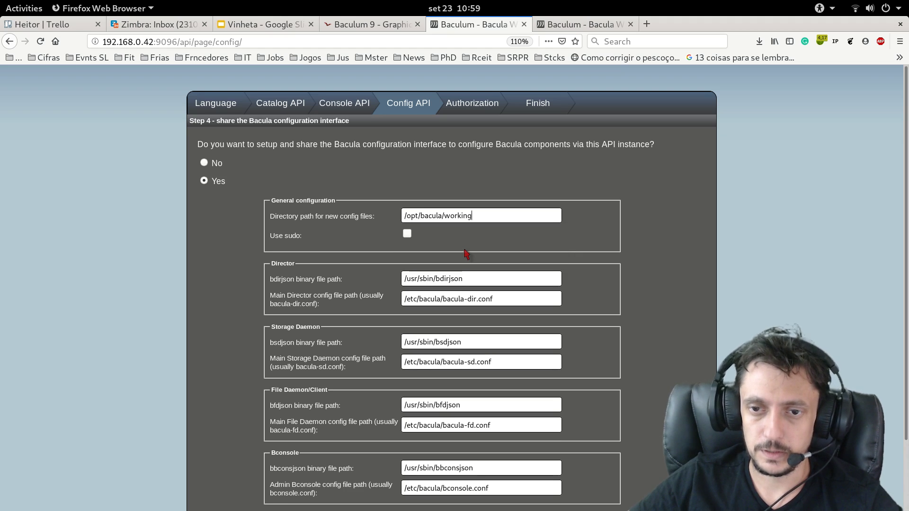
left_click(407, 234)
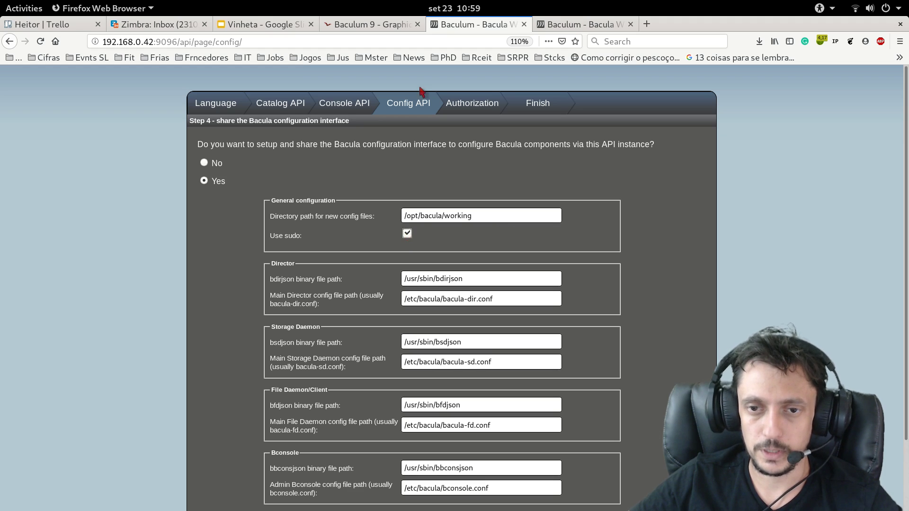
- Check the documentation tab for the config directory path, then return to the wizard
left_click(373, 24)
scroll(355, 284, "up", 2)
scroll(353, 256, "up", 3)
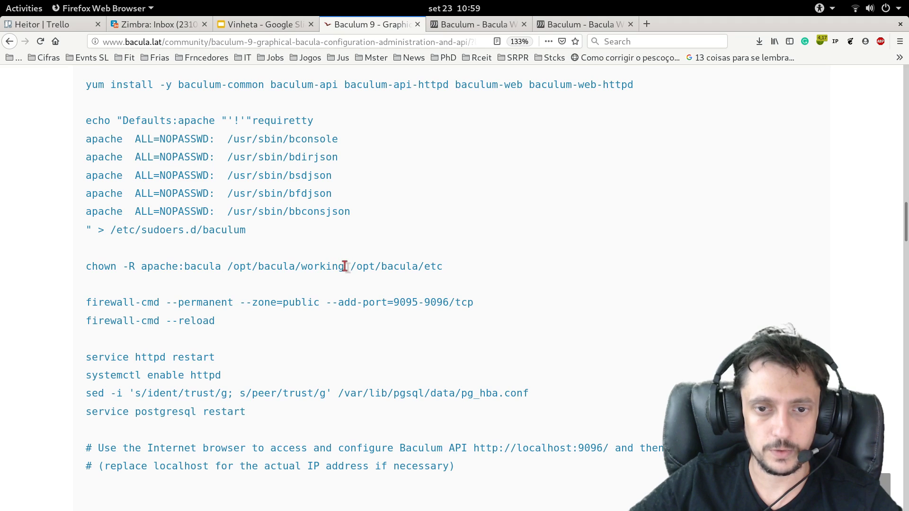
left_click_drag(344, 266, 235, 266)
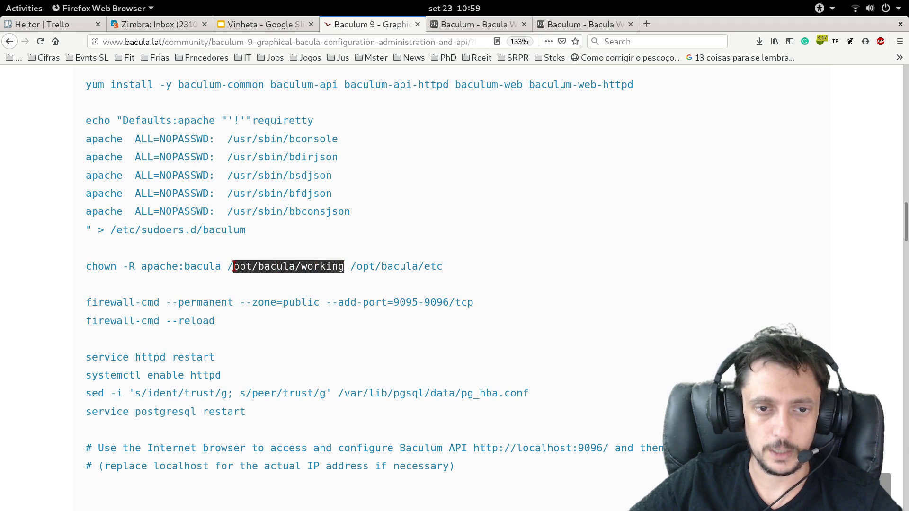
left_click(509, 21)
- Replace /etc/bacula with /opt/bacula/etc in the Director, Storage, File Daemon and Bconsole paths
scroll(488, 247, "down", 2)
scroll(488, 246, "down", 1)
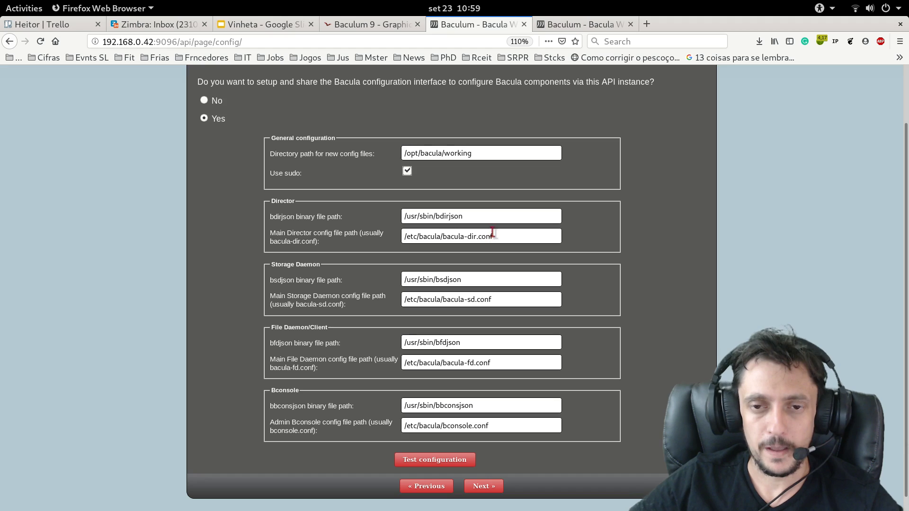
double_click(467, 219)
left_click(445, 238)
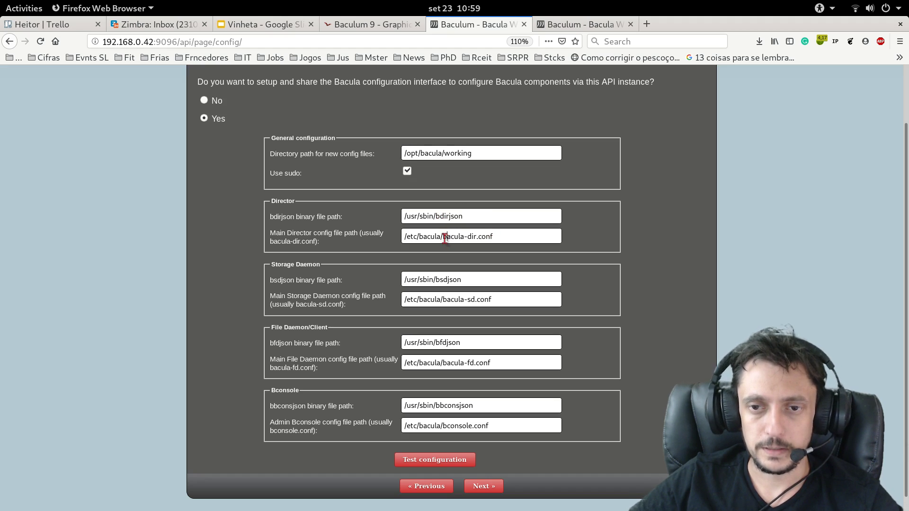
left_click_drag(438, 237, 398, 235)
key("BackSpace")
type("/")
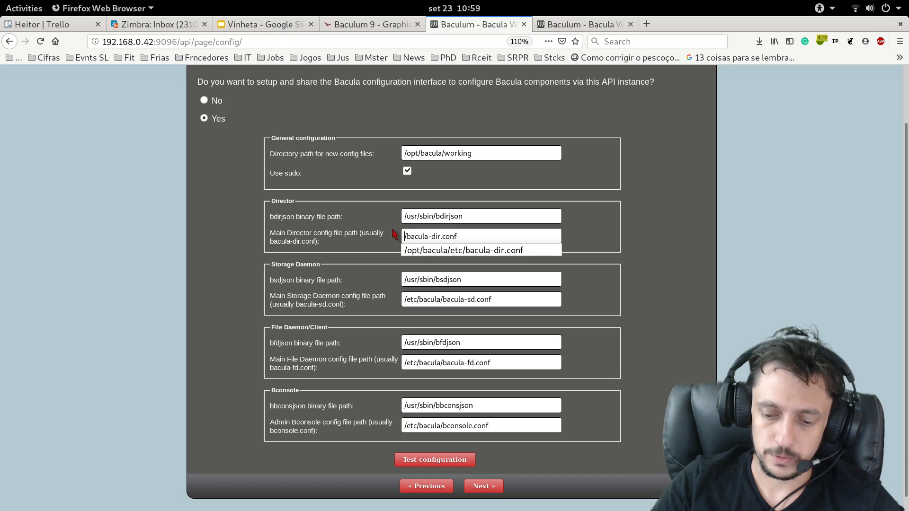
type("opt/bacula/")
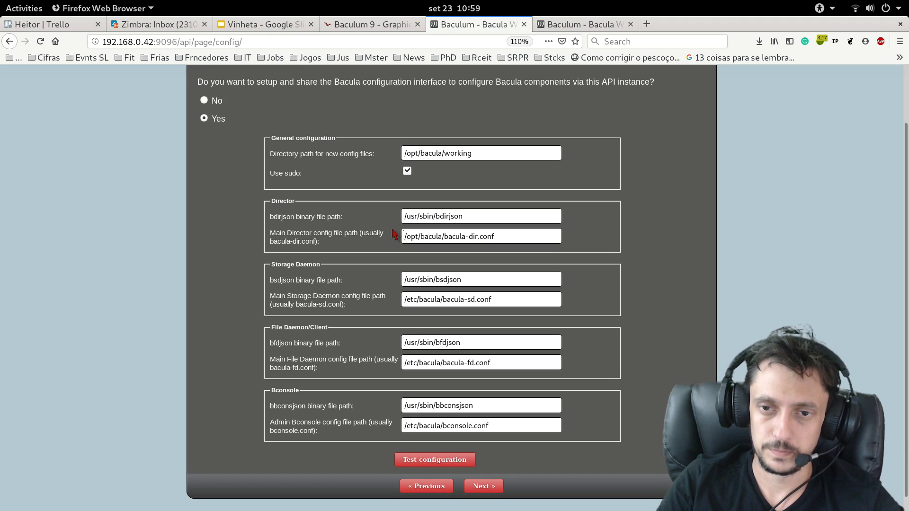
type("etc")
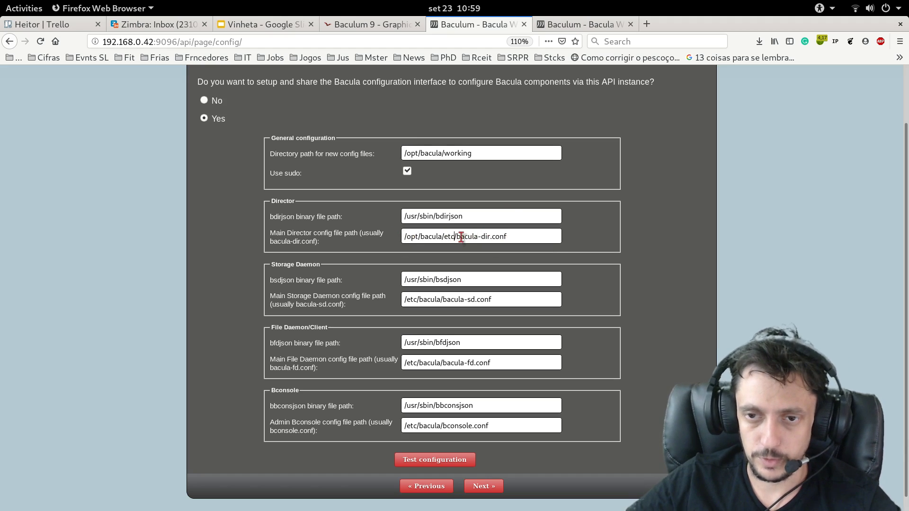
left_click_drag(457, 236, 387, 217)
key("ctrl+c")
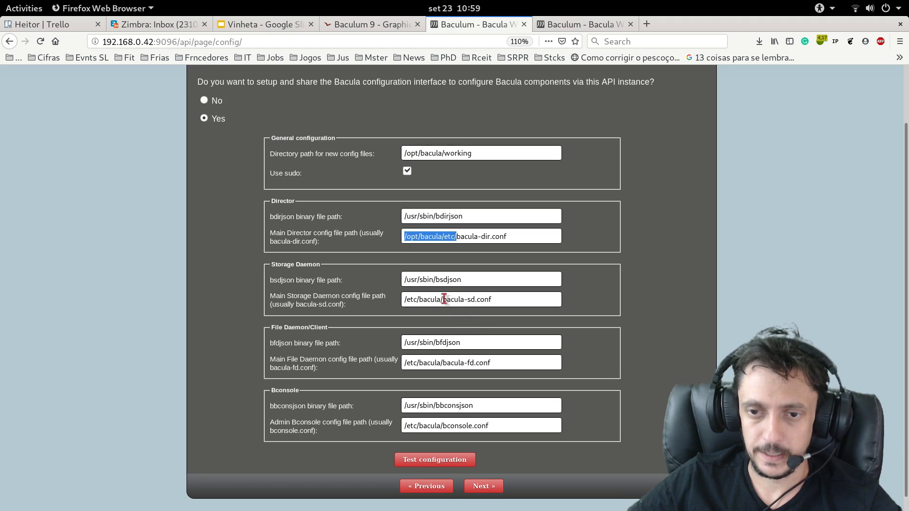
left_click_drag(444, 299, 335, 280)
key("ctrl+v")
left_click_drag(444, 362, 328, 352)
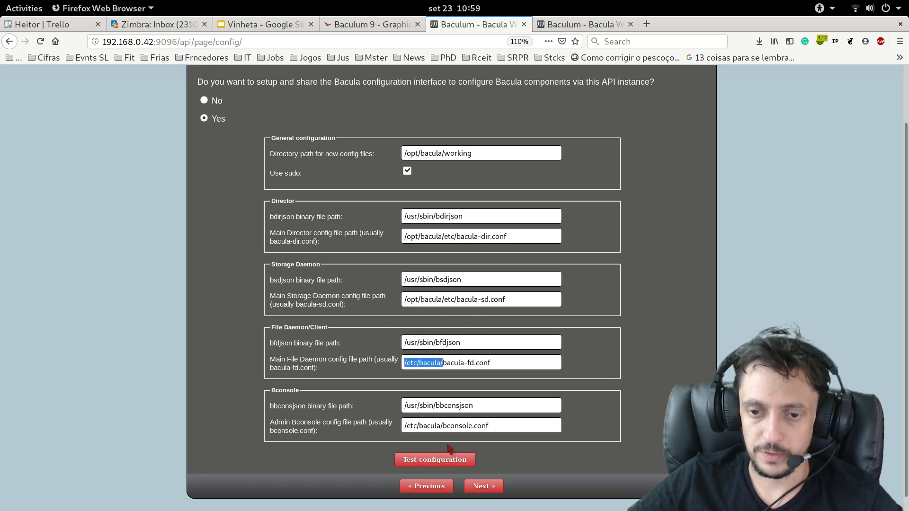
key("ctrl+v")
left_click_drag(429, 420, 384, 428)
key("ctrl+v")
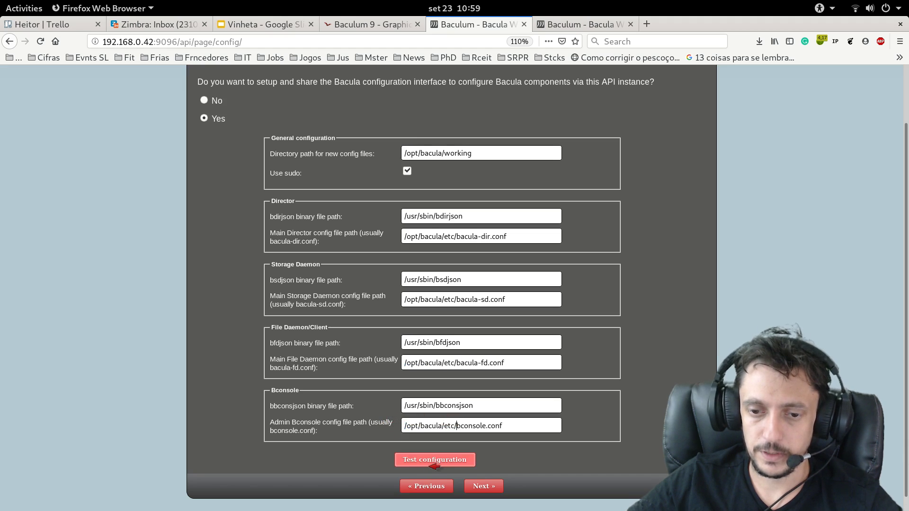
- Test the configuration with sudo off then on, and advance to the authorization step
left_click(433, 465)
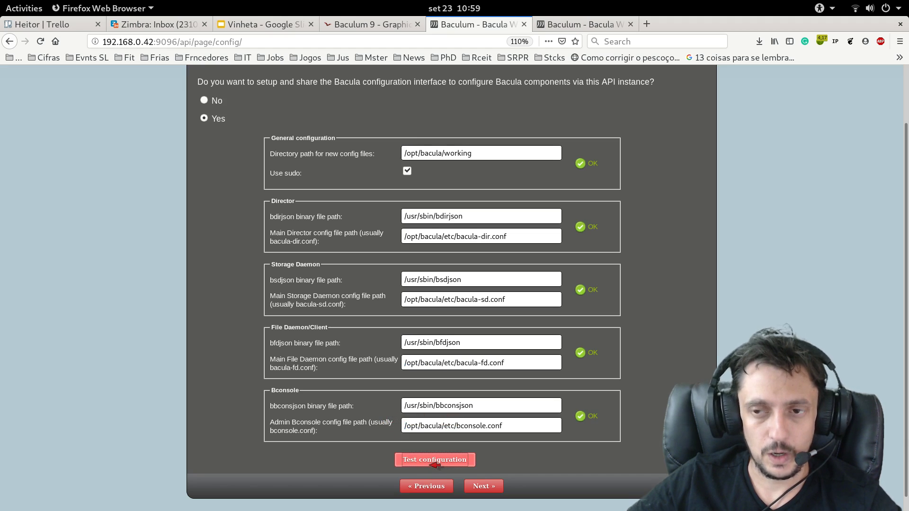
left_click(407, 171)
left_click(466, 456)
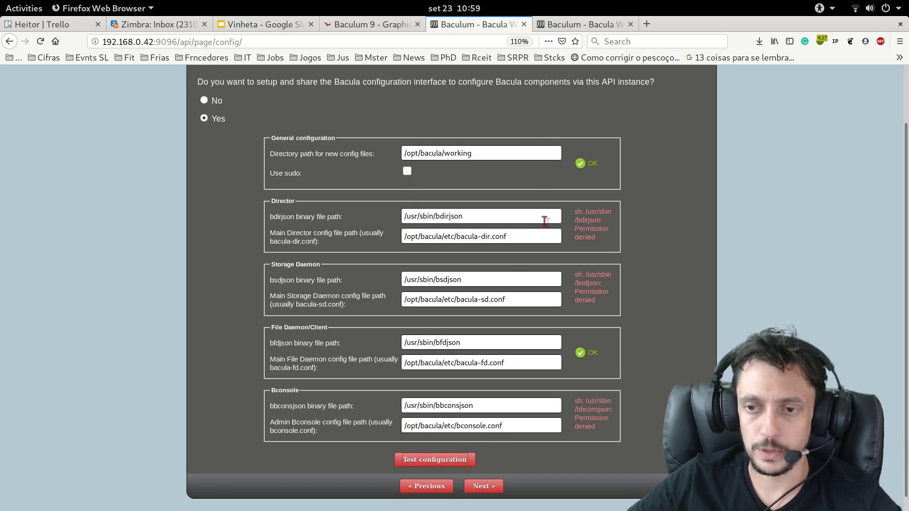
left_click(407, 170)
left_click(454, 459)
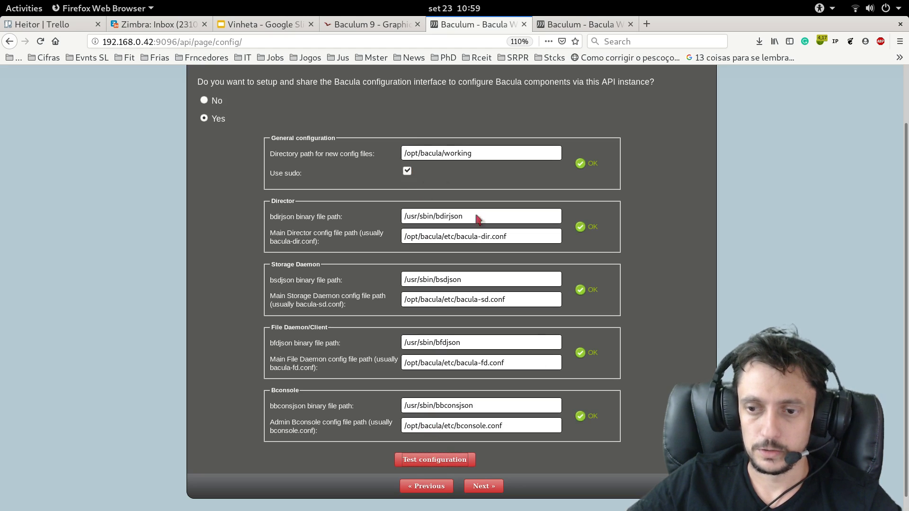
scroll(595, 321, "down", 1)
left_click(484, 473)
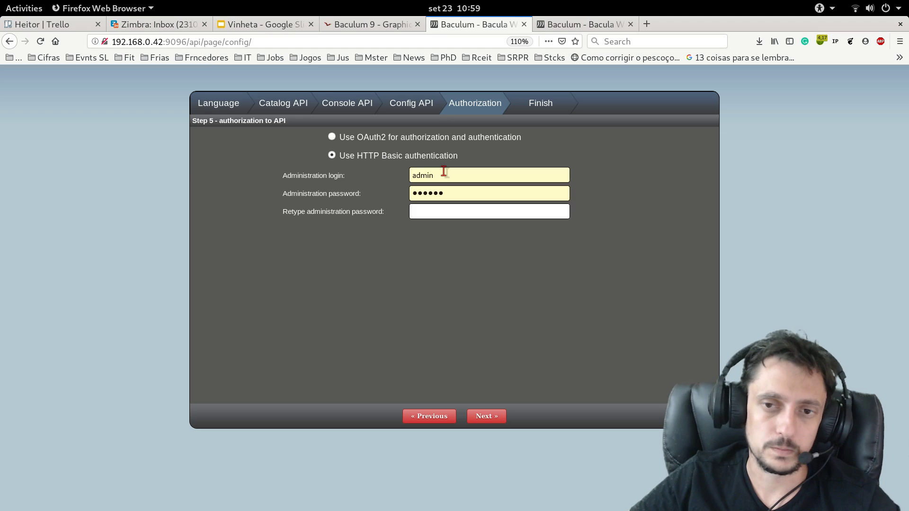
double_click(463, 193)
left_click(457, 208)
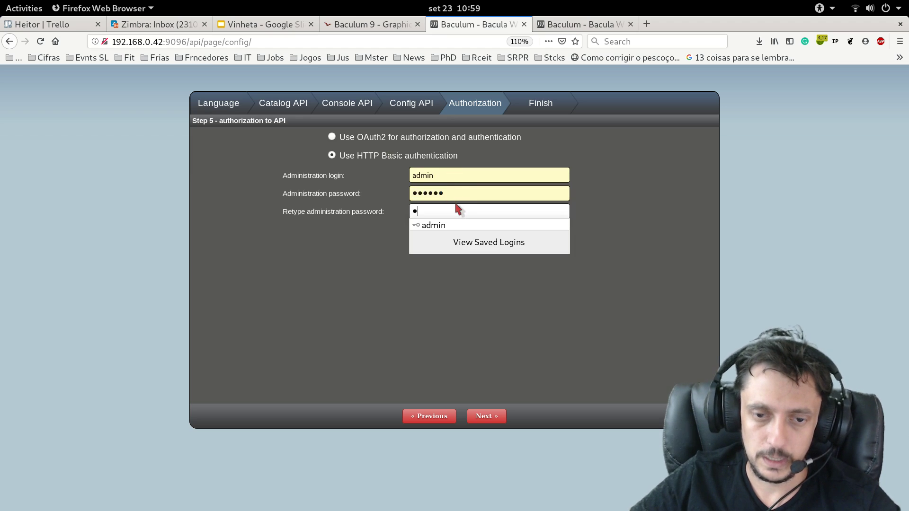
- Save the API wizard summary and enter login 'admin' in the authentication prompt
left_click(486, 416)
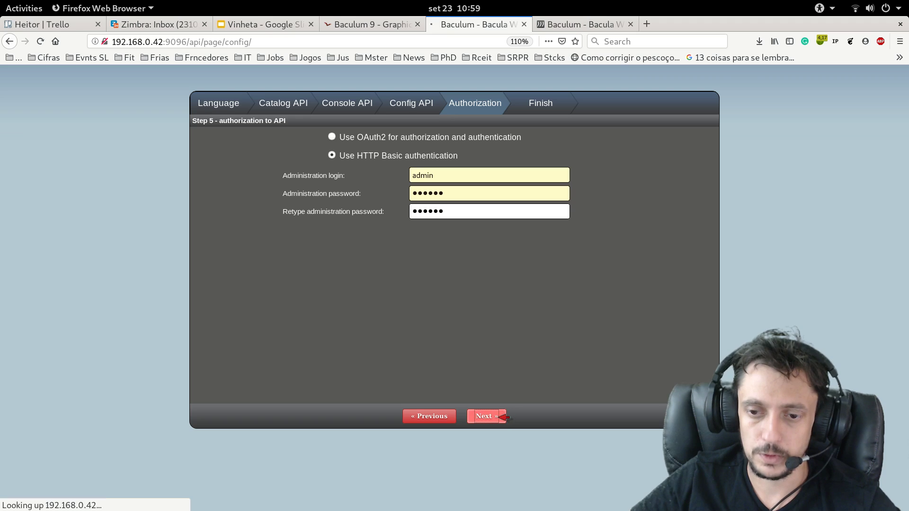
scroll(575, 241, "down", 3)
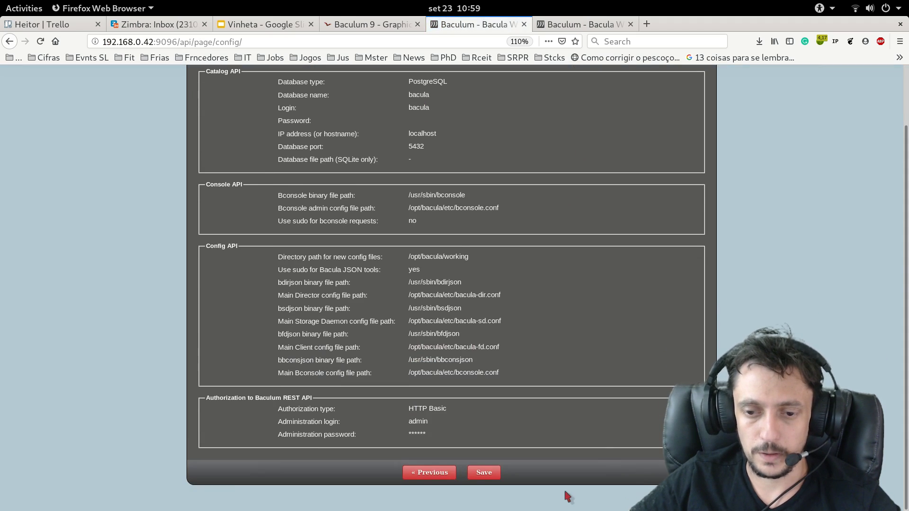
left_click(492, 474)
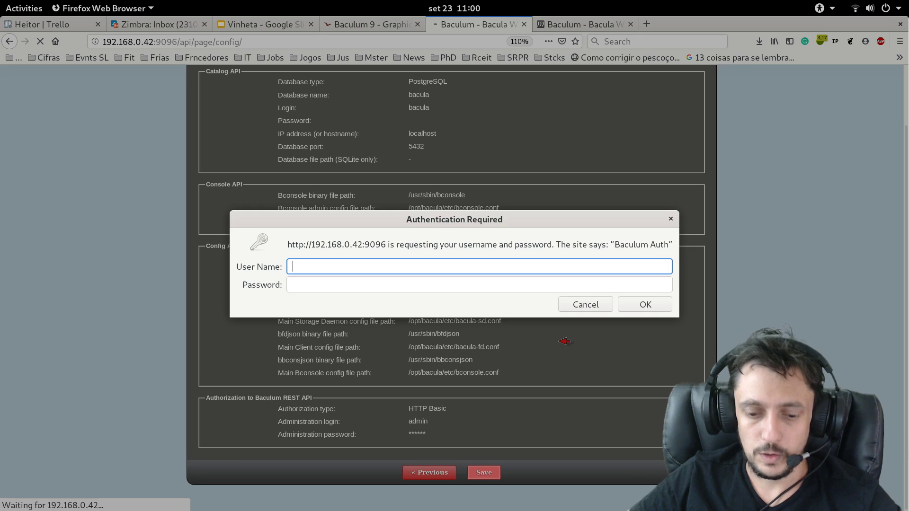
type("admin")
key("Tab")
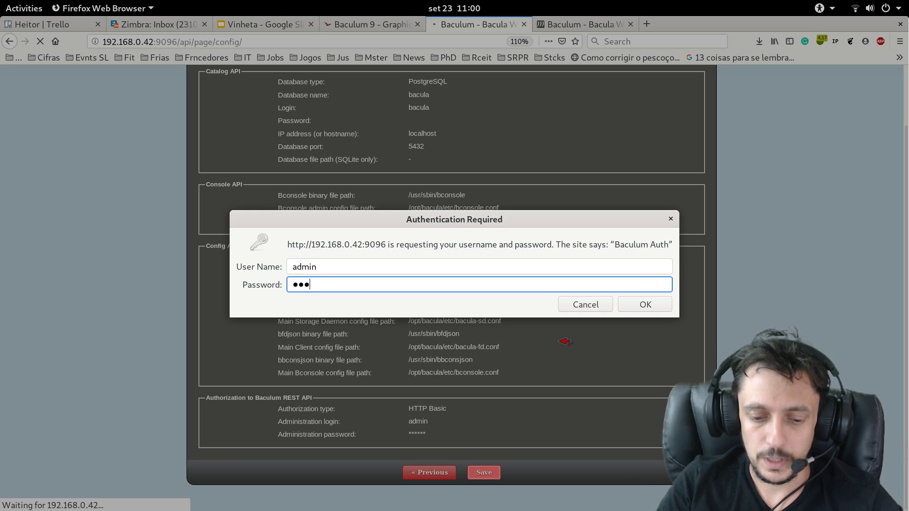
left_click(641, 304)
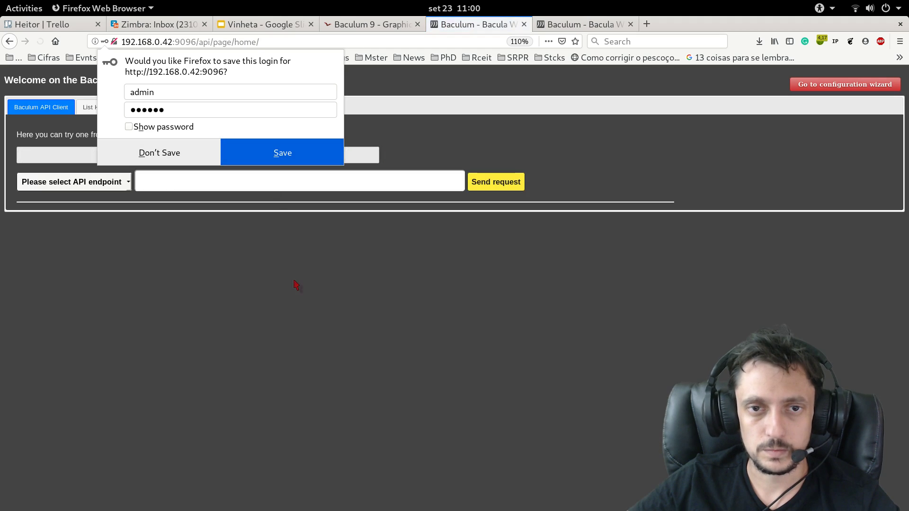
left_click(298, 331)
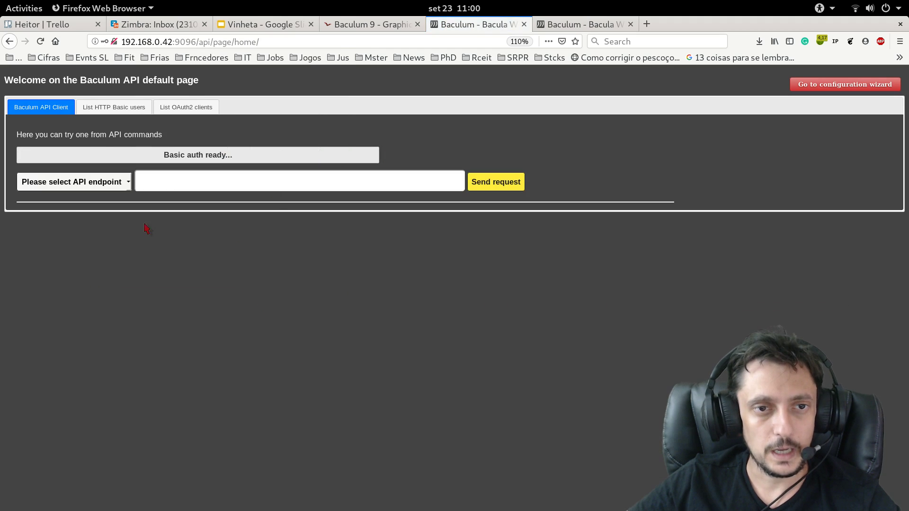
- Send API requests for the clients list and the log of job 1
left_click(114, 182)
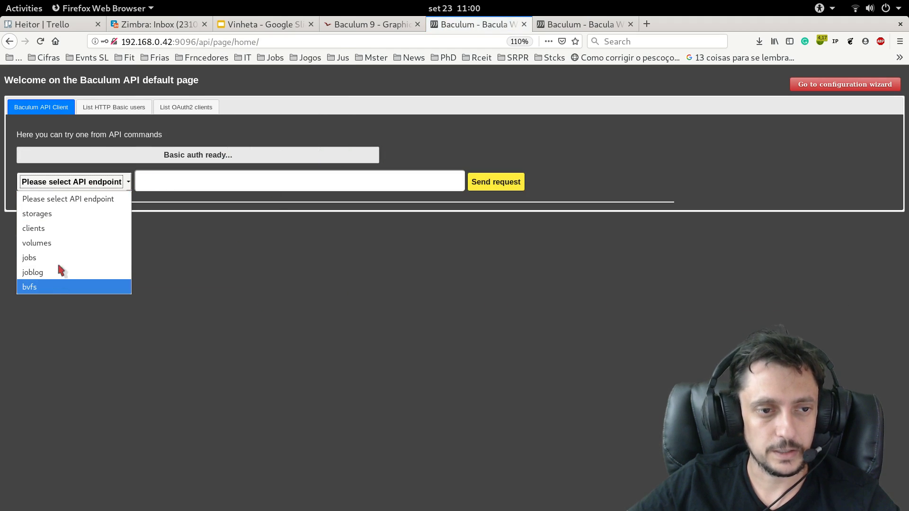
left_click(71, 229)
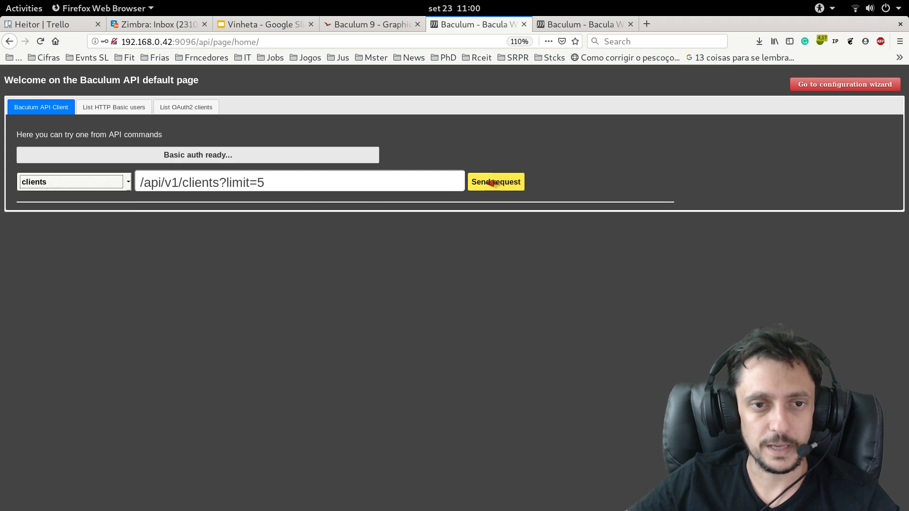
left_click(507, 185)
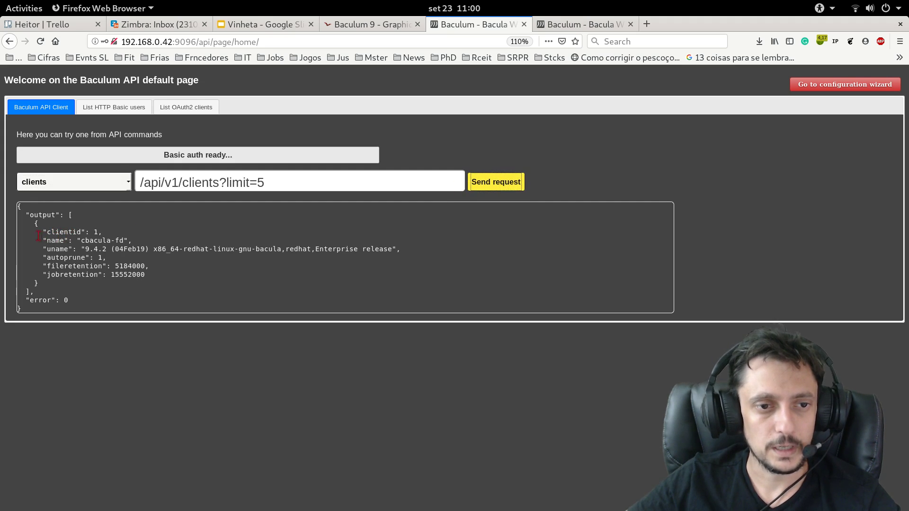
left_click(71, 185)
left_click(73, 270)
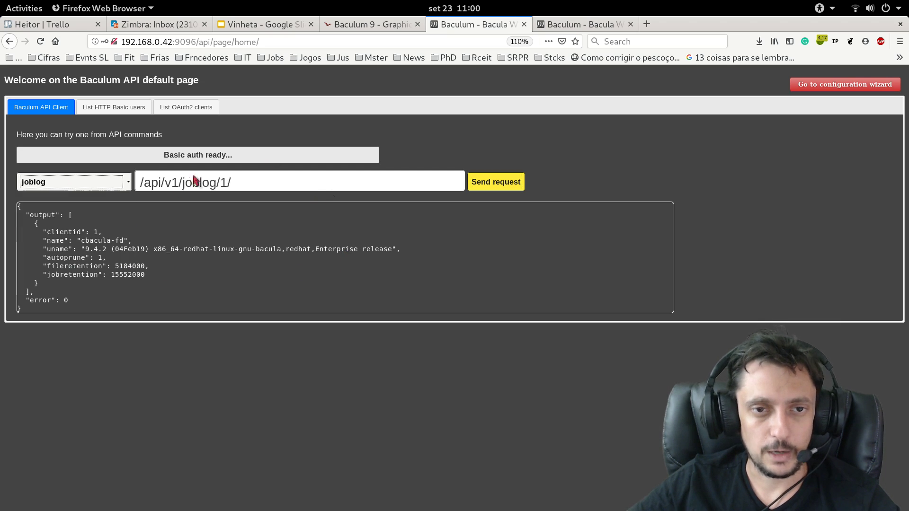
left_click(518, 189)
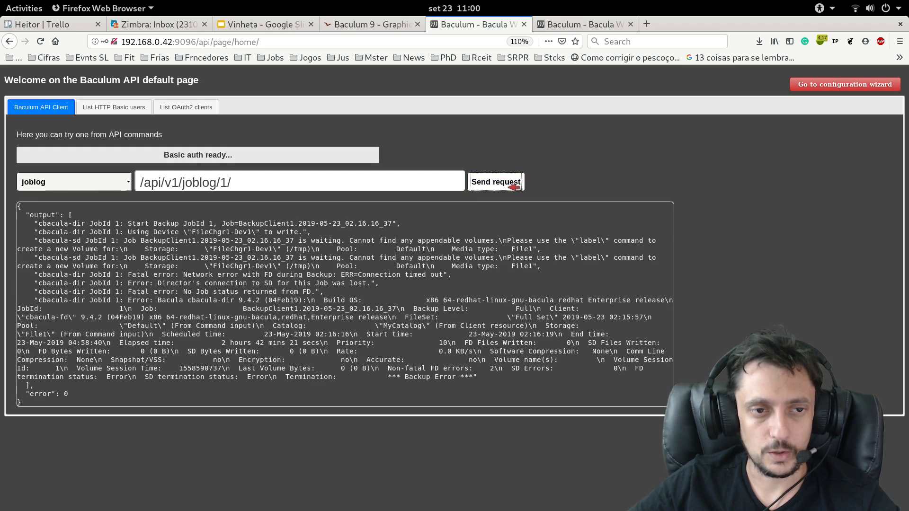
- Request the storages list (File1, File2), then close the Baculum API page
left_click(92, 183)
left_click(85, 217)
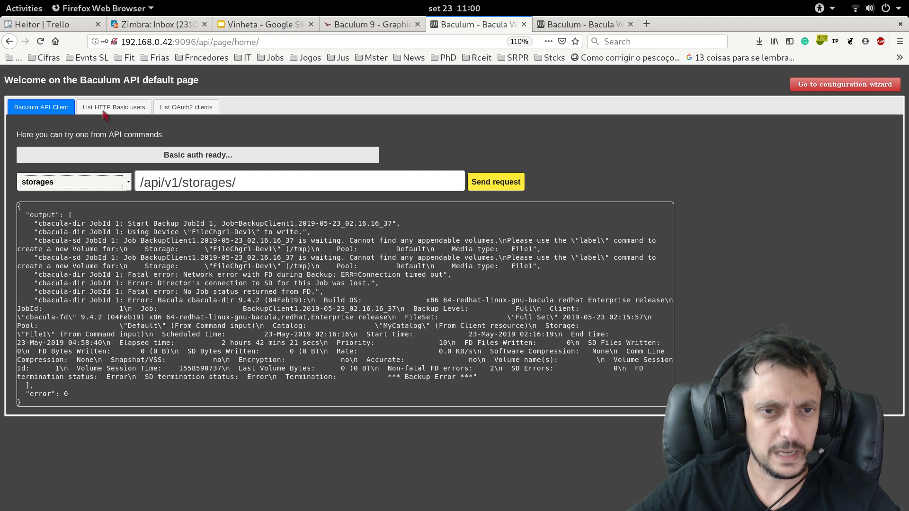
left_click(504, 183)
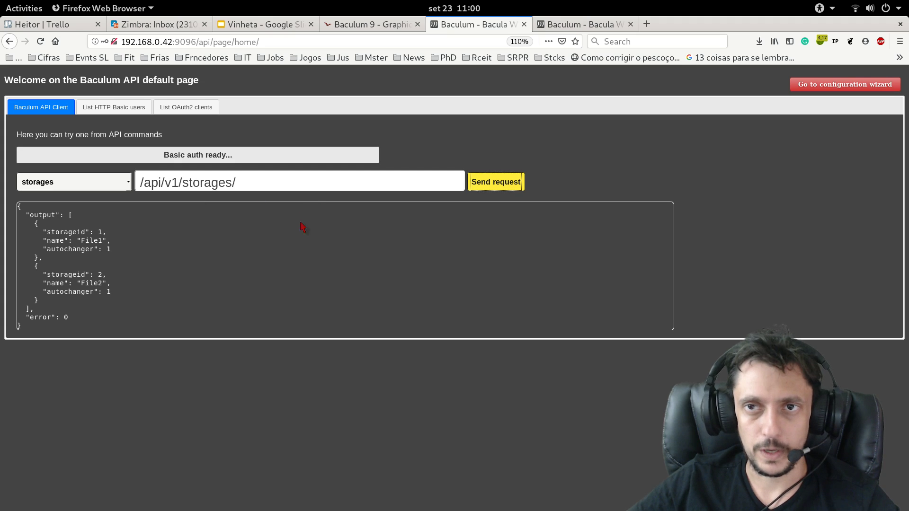
left_click(524, 24)
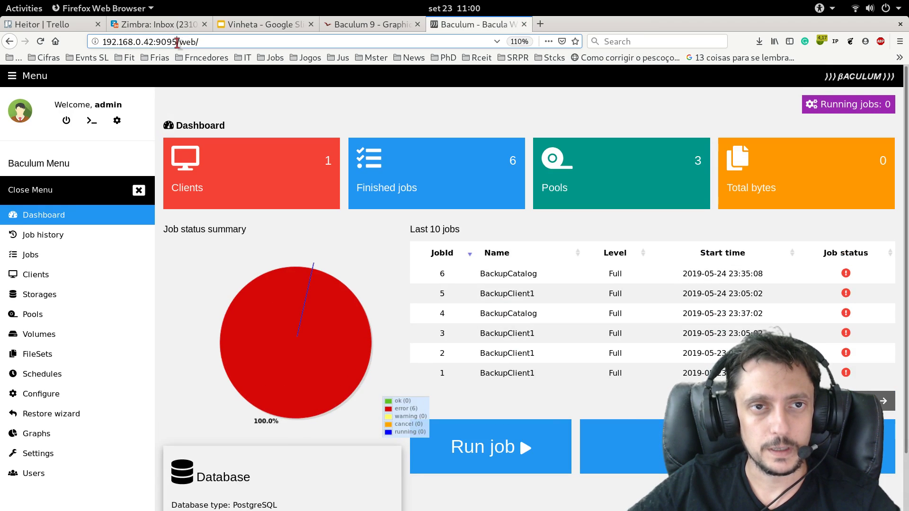
- Load the site root on port 9095 by removing 'web/' from the address
left_click_drag(179, 42, 283, 50)
key("BackSpace")
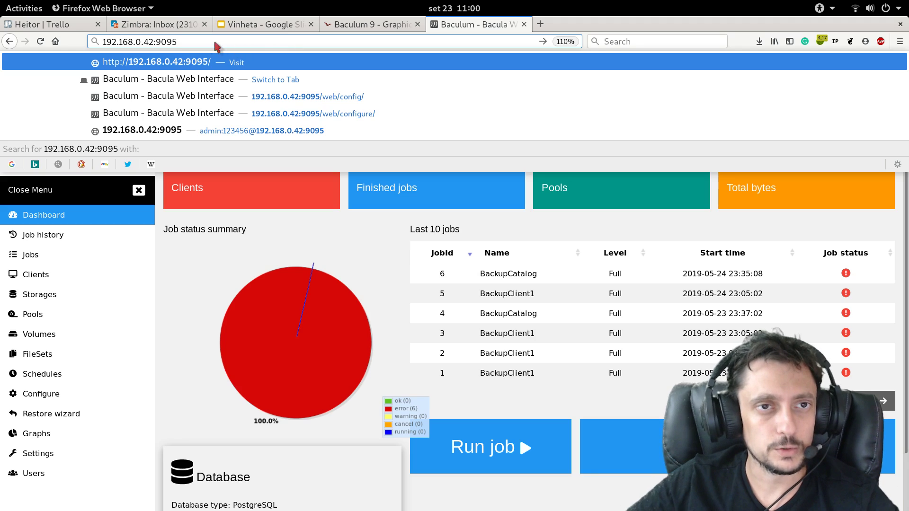
left_click_drag(157, 44, 175, 45)
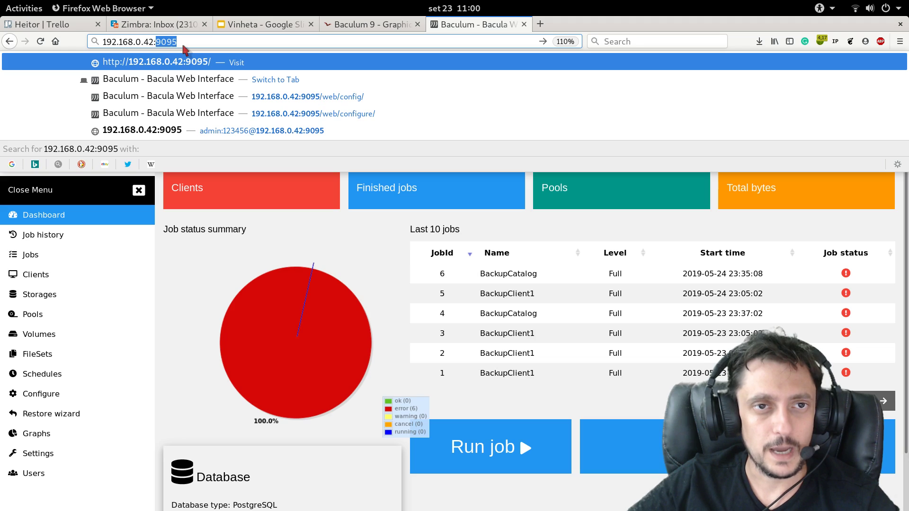
key("Return")
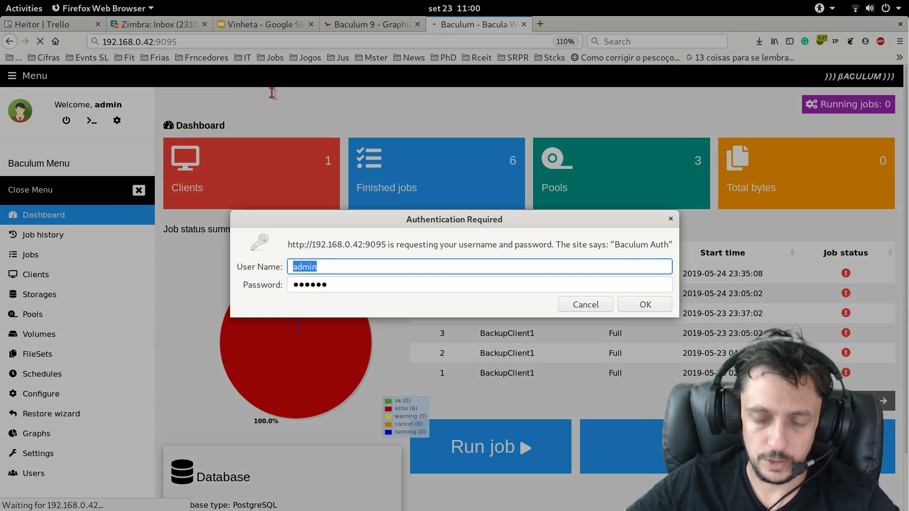
left_click(646, 304)
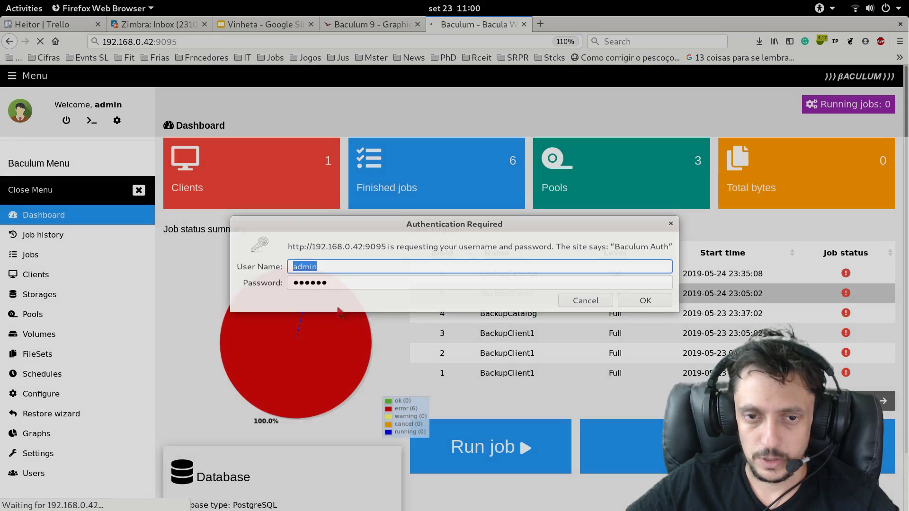
key("Tab")
type("adm")
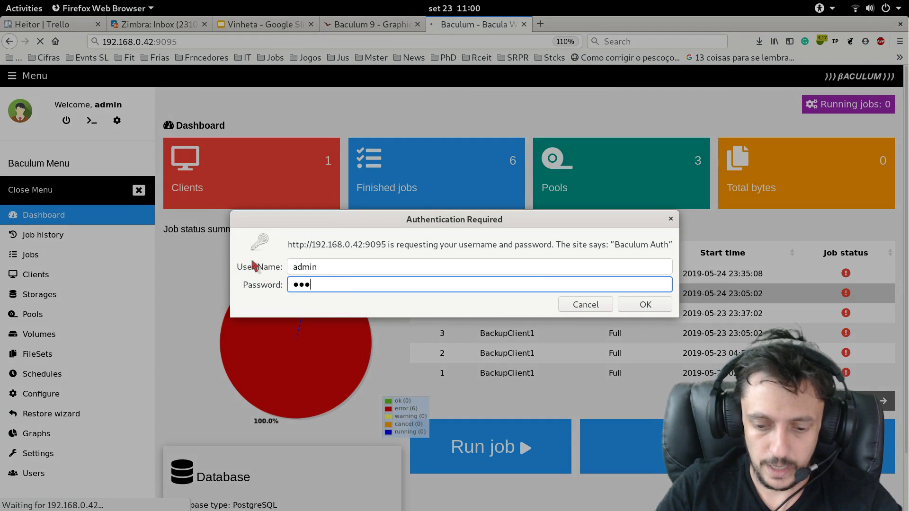
type("in")
key("Return")
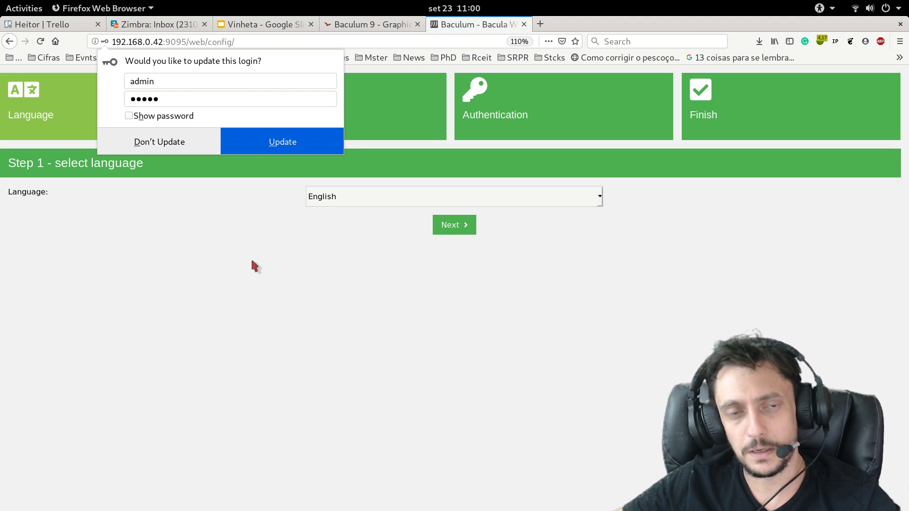
- Test the localhost:9096 API host connection and continue to the authentication step
key("Escape")
left_click(463, 225)
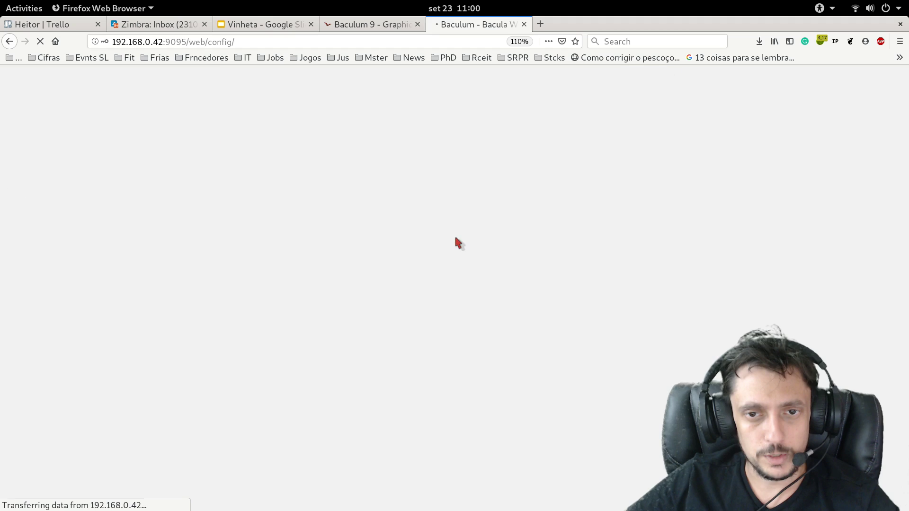
scroll(454, 354, "down", 1)
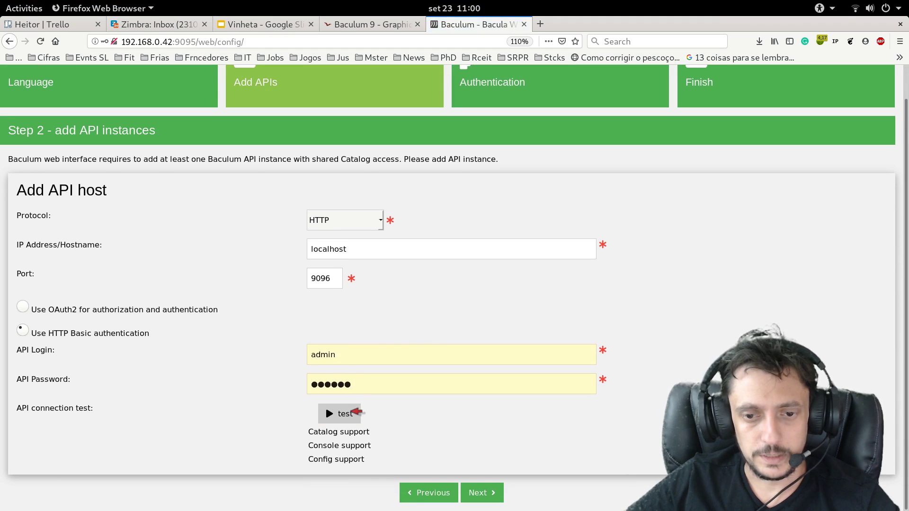
left_click(353, 412)
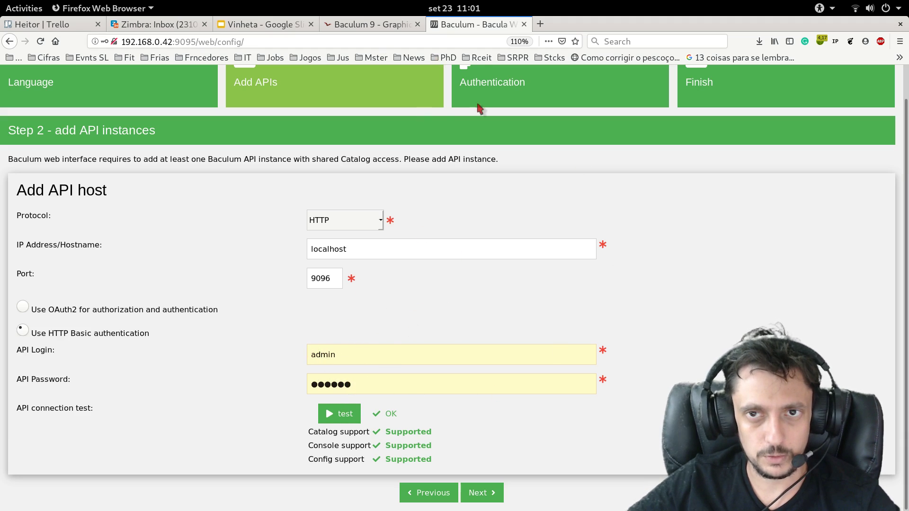
left_click(497, 490)
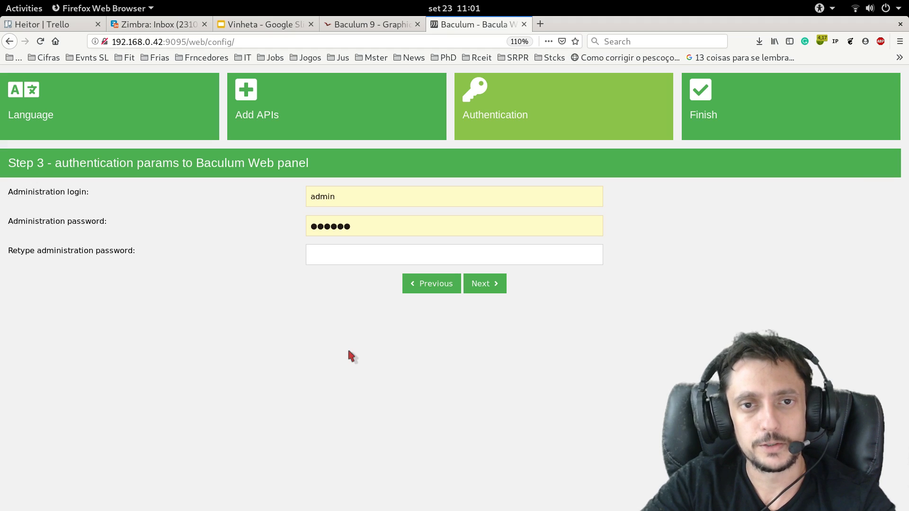
left_click(350, 247)
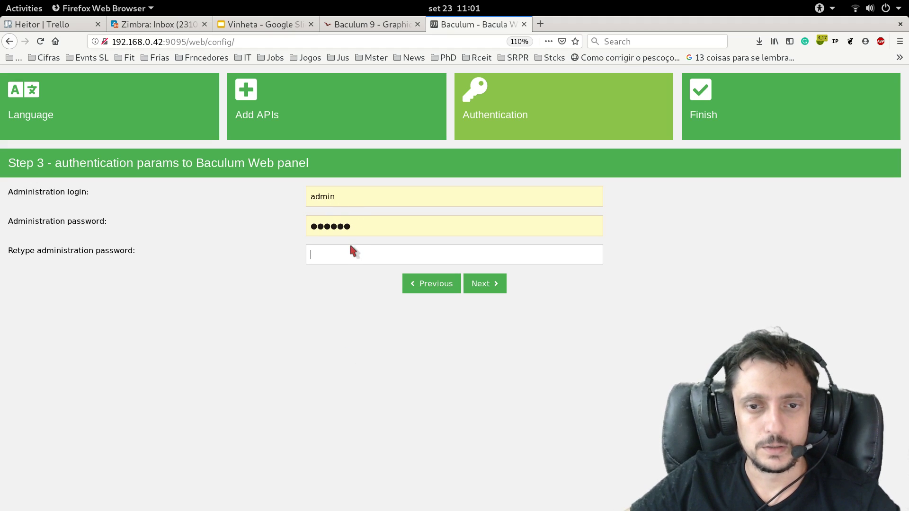
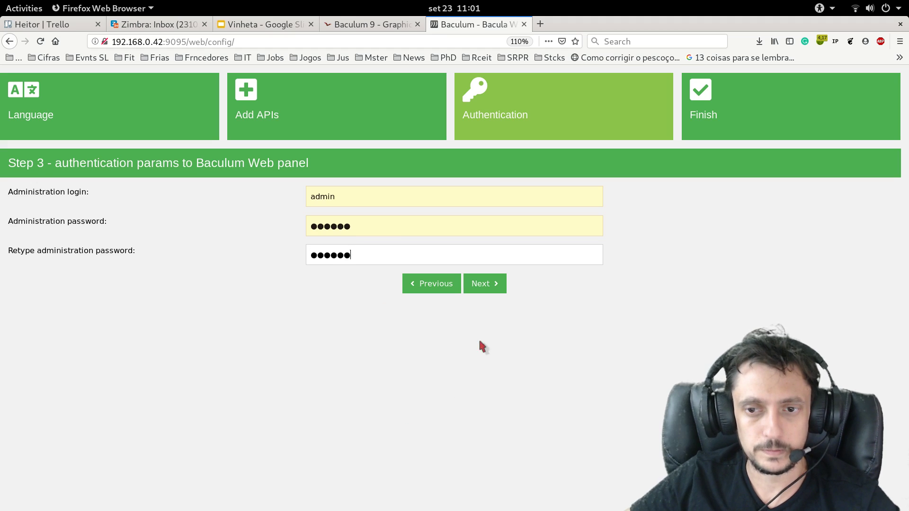
left_click(494, 284)
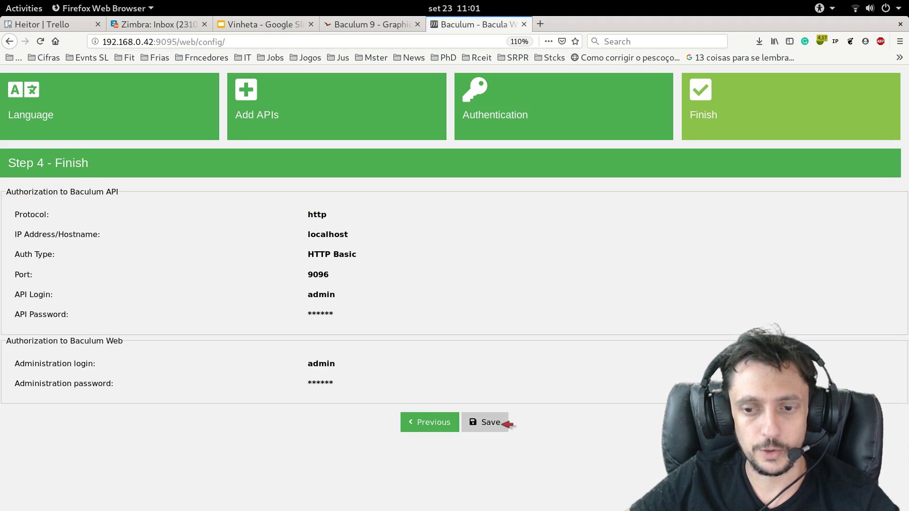
left_click(504, 424)
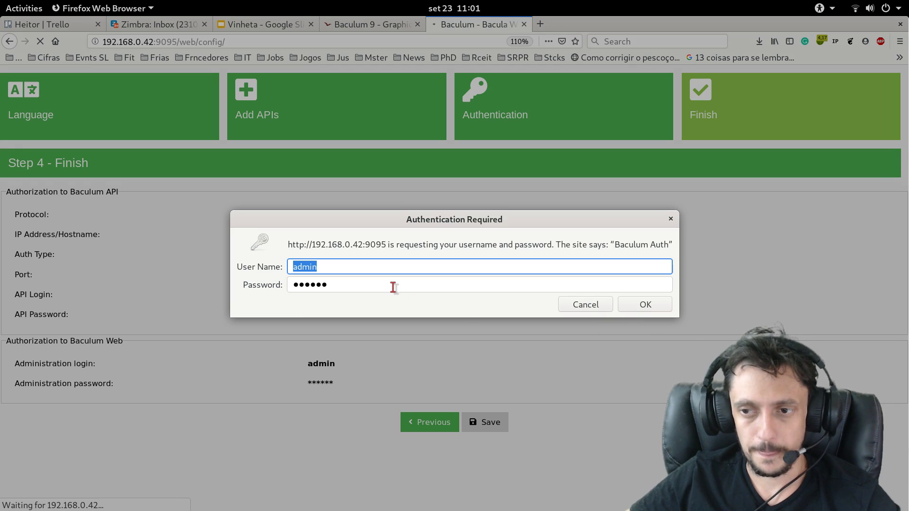
key("Tab")
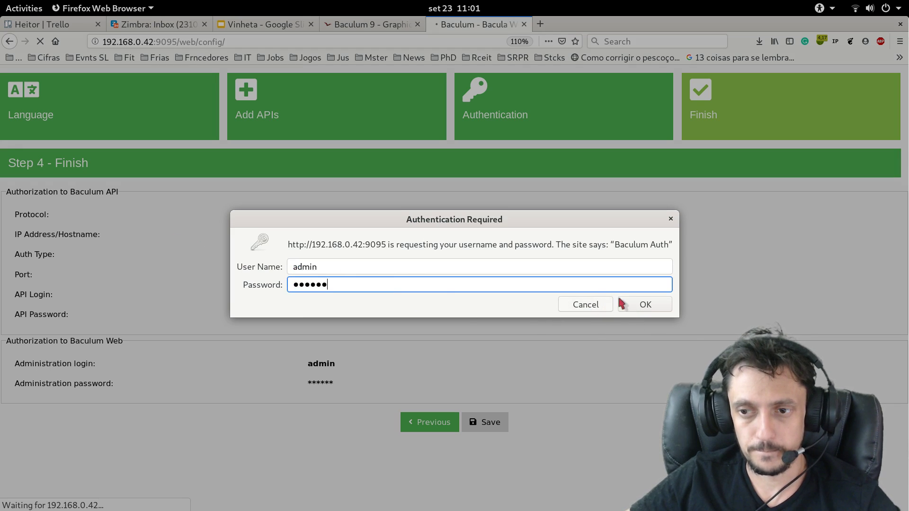
left_click(621, 303)
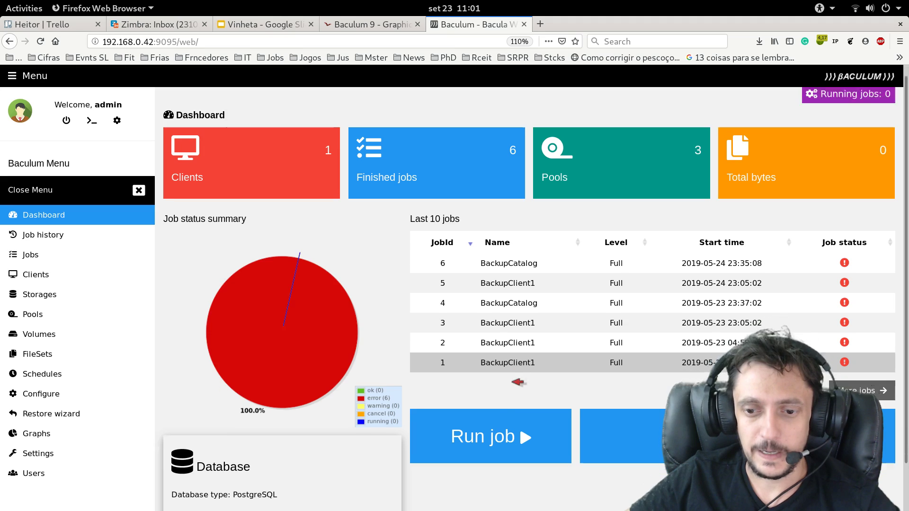
- Scroll through the dashboard's recent jobs and go to the Configure page
scroll(518, 379, "down", 2)
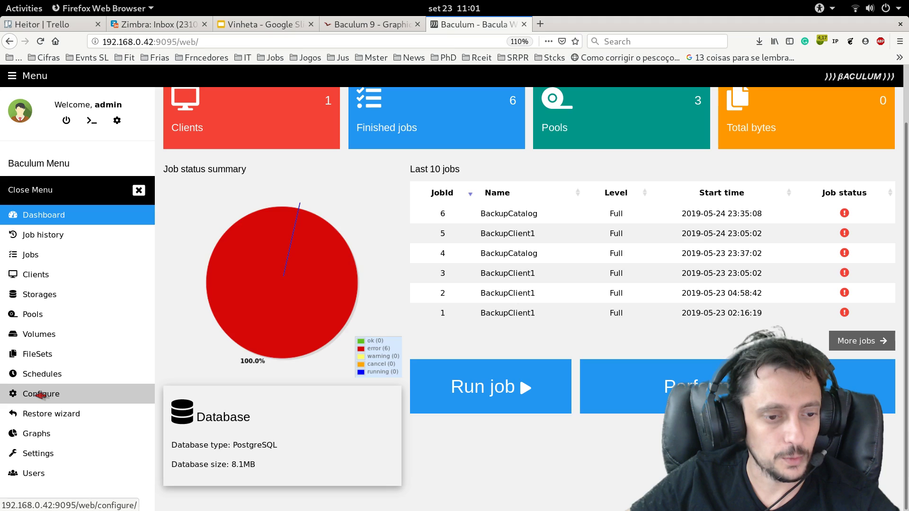
left_click(54, 387)
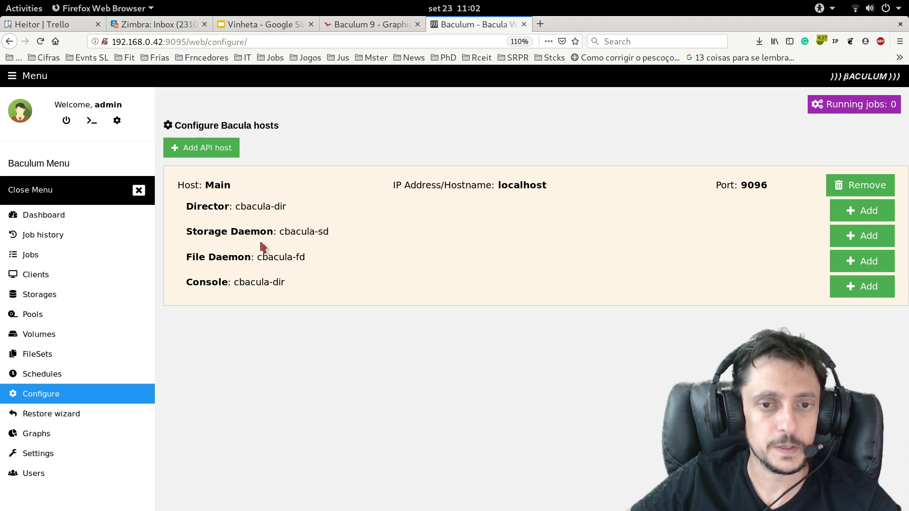
- Review cbacula-dir's jobs, storages, schedules and pools, collapse the host, and return to Dashboard
left_click(284, 207)
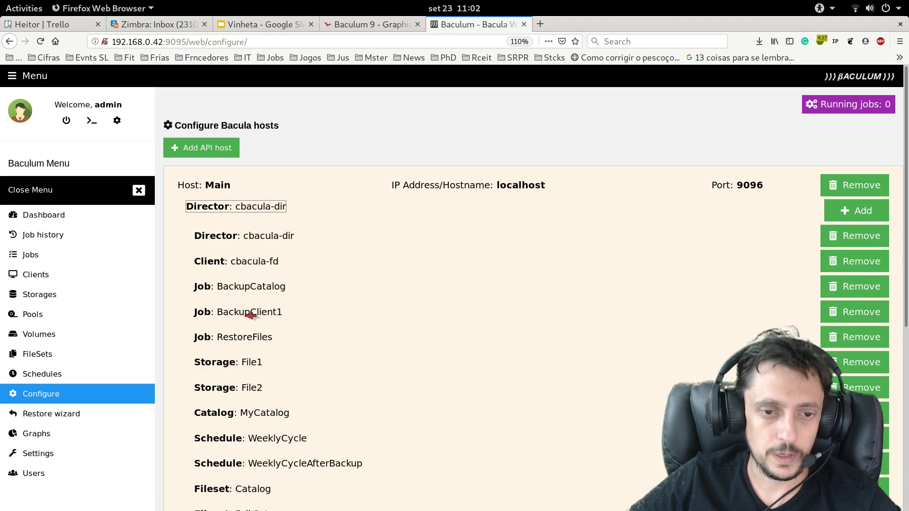
scroll(246, 314, "down", 2)
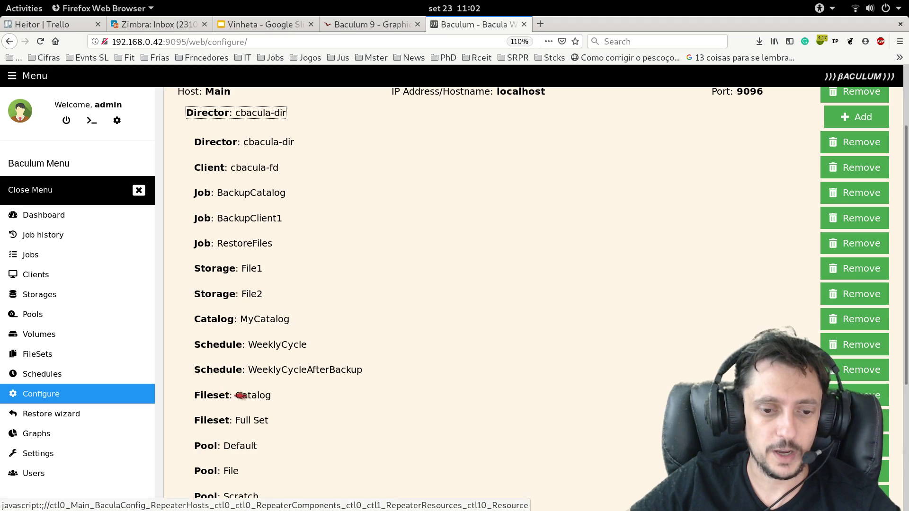
scroll(219, 346, "down", 2)
scroll(232, 369, "down", 2)
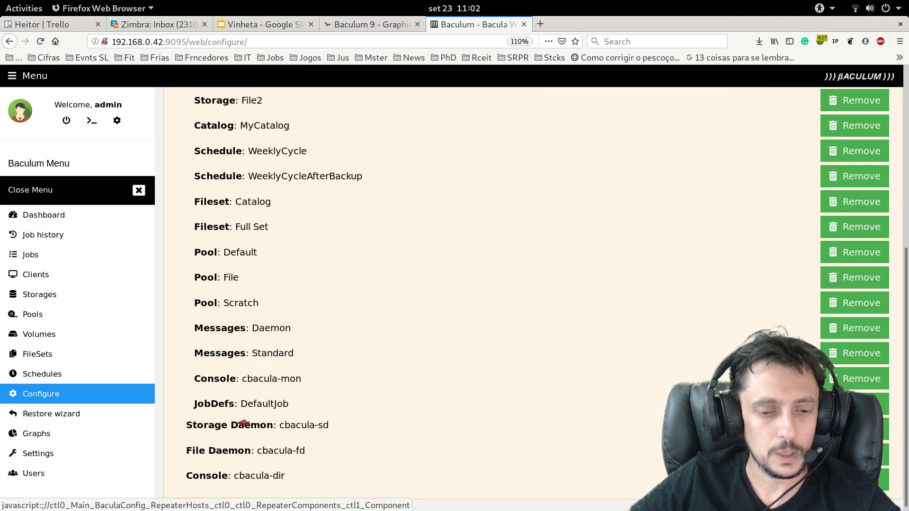
scroll(242, 410, "up", 4)
scroll(227, 369, "up", 2)
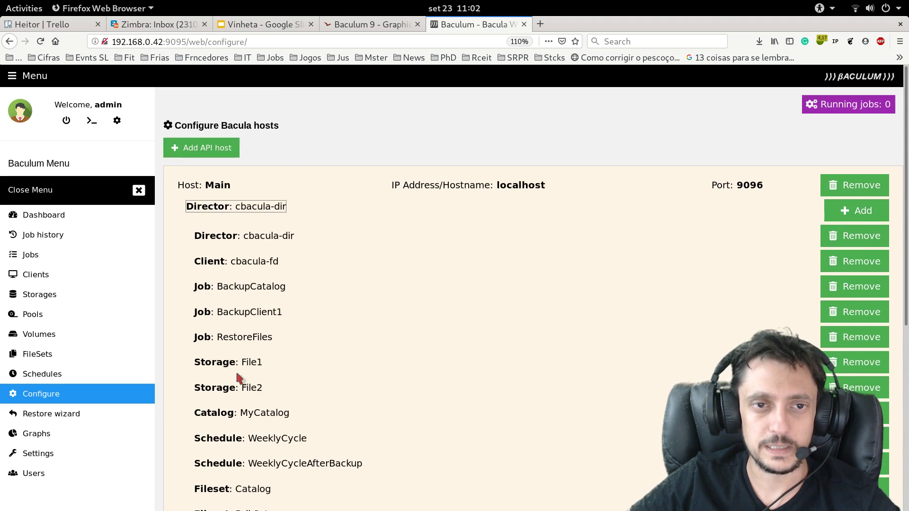
left_click(185, 189)
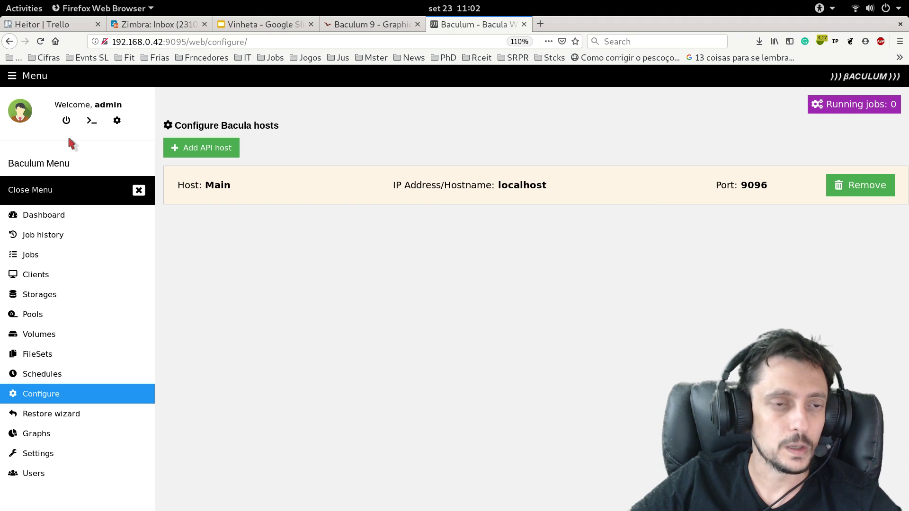
left_click(37, 216)
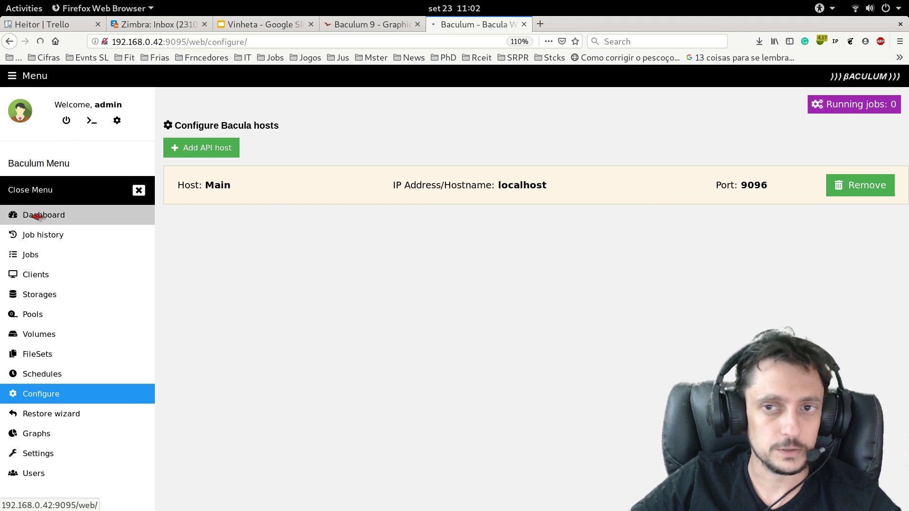